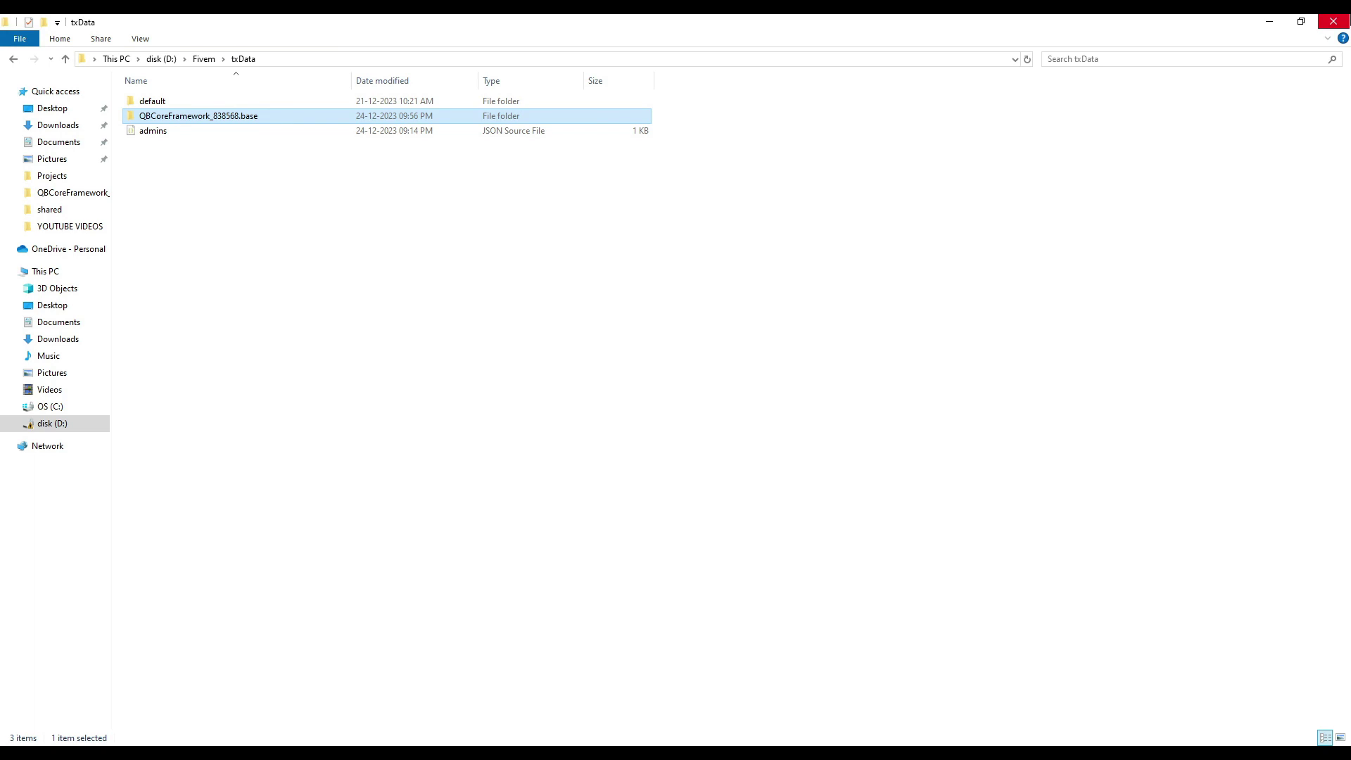
# Open the server configuration file from the QBCoreFramework_838568.base folder in the code editor
pyautogui.doubleClick(202, 116)
pyautogui.rightClick(281, 321)
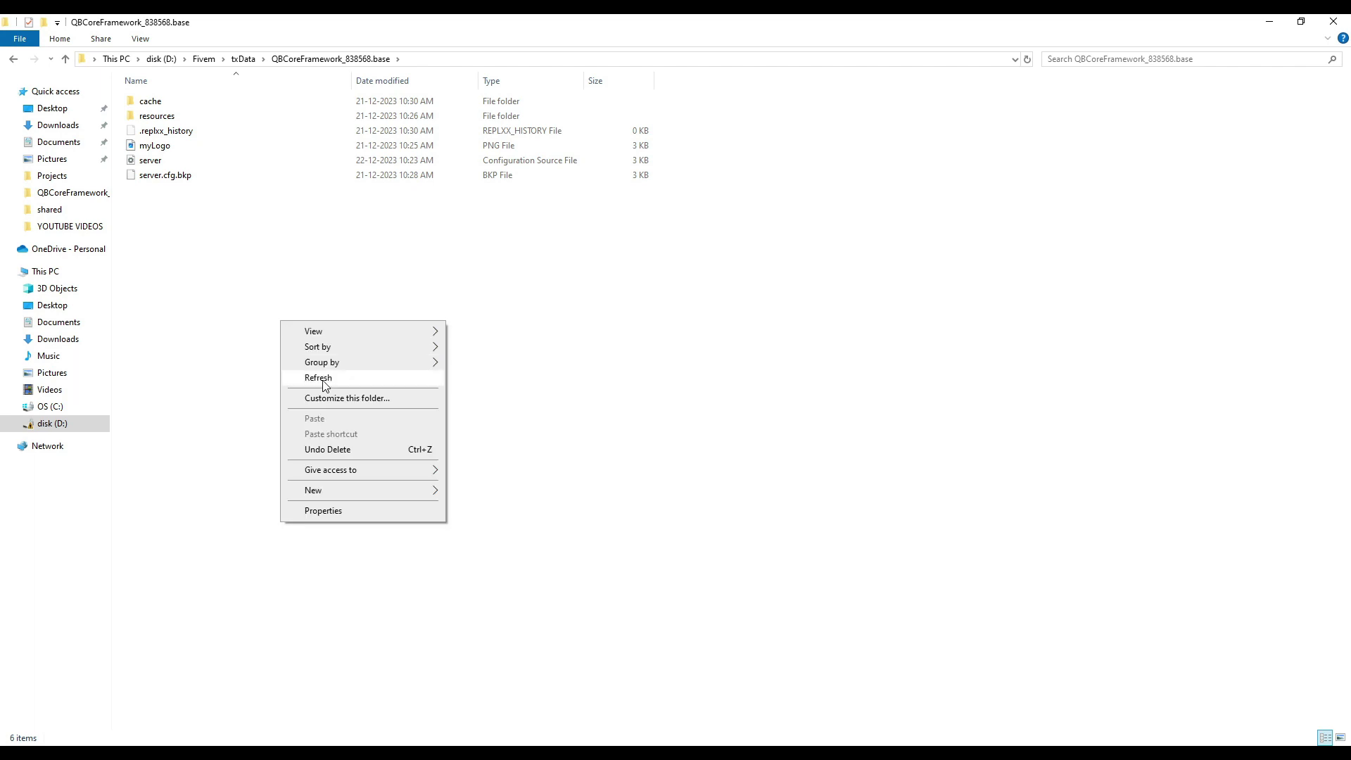
pyautogui.click(323, 385)
pyautogui.click(165, 163)
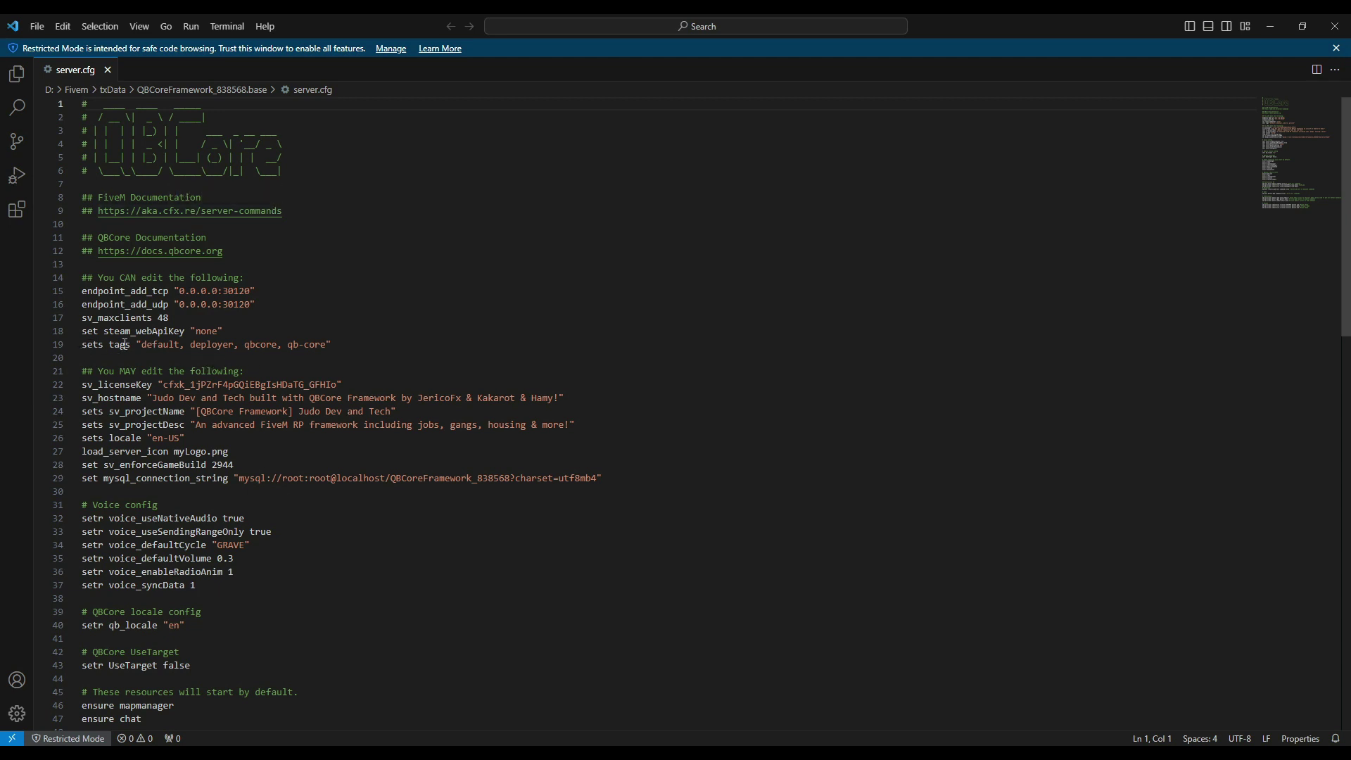
# Add "Gta 6" to the end of the sets tags list in server.cfg
pyautogui.click(327, 344)
pyautogui.write('.')
pyautogui.press('BackSpace')
pyautogui.press('BackSpace')
pyautogui.write(', Gta 6')
# Compare the sv_hostname line with the server title on the Judo Dev and Tech details page in FiveM
pyautogui.moveTo(81, 398); pyautogui.dragTo(560, 401)
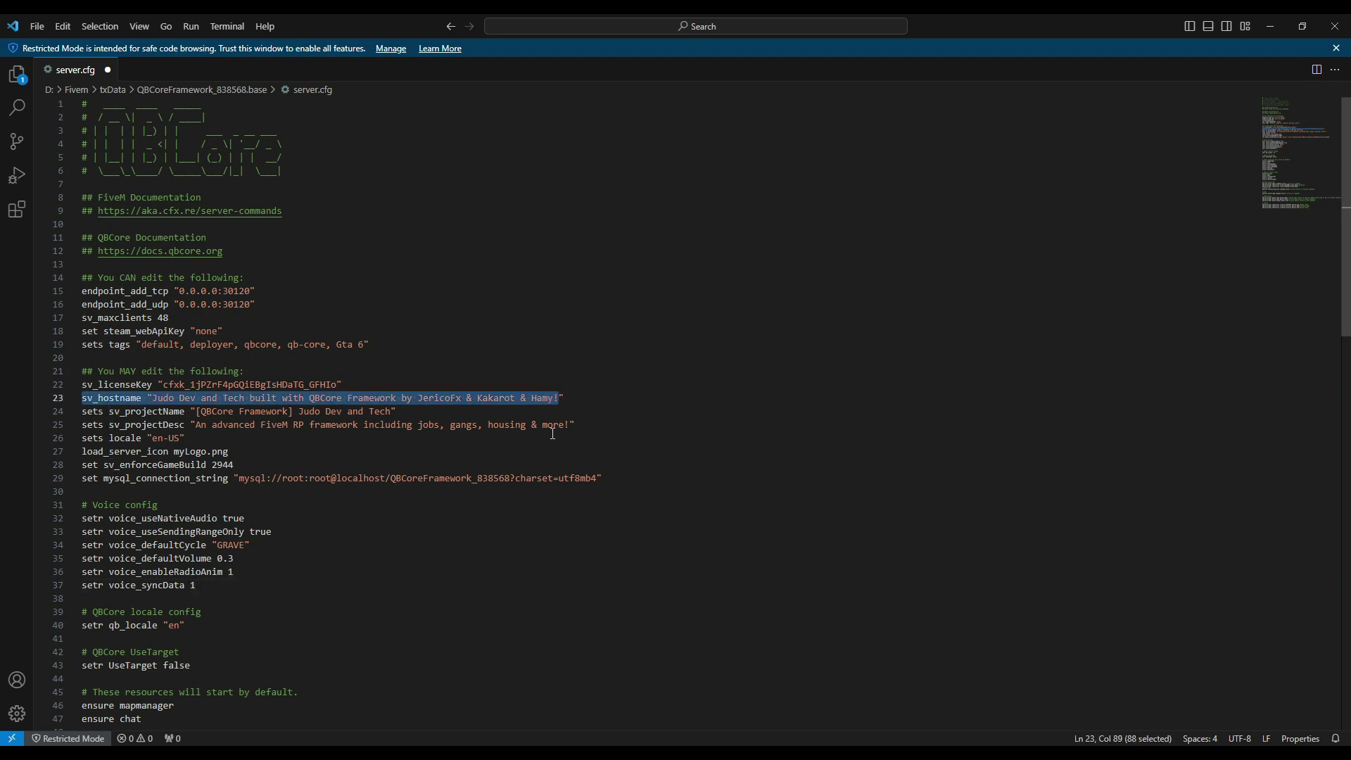
pyautogui.click(419, 442)
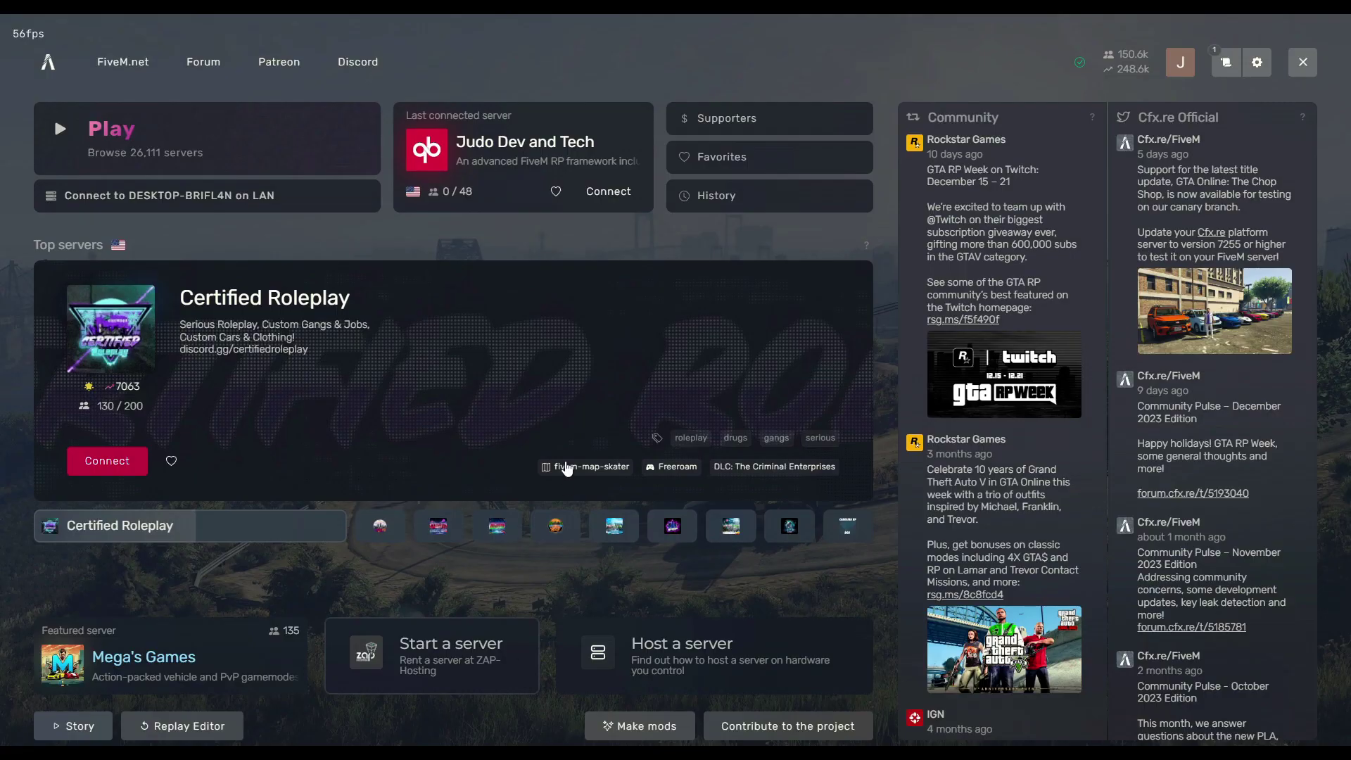
pyautogui.click(610, 140)
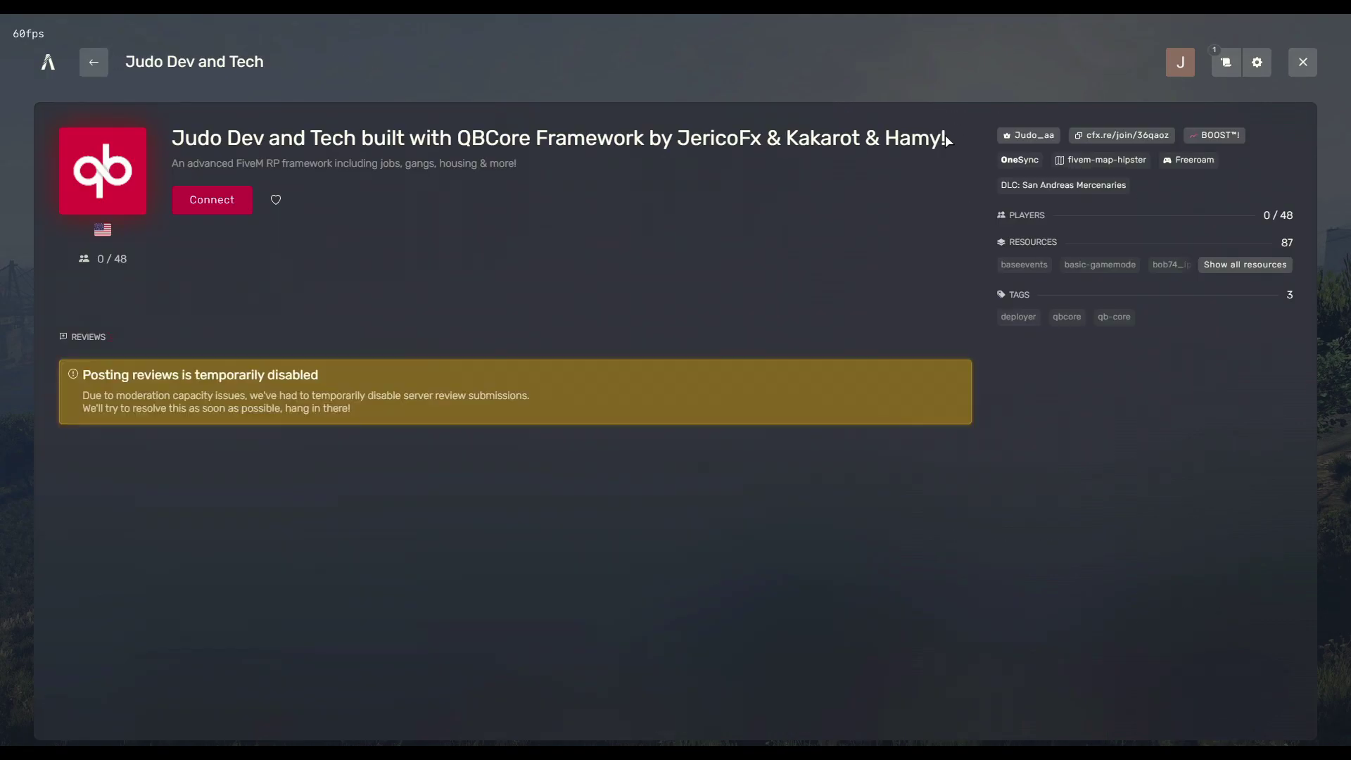
pyautogui.hotkey('alt', 'Tab')
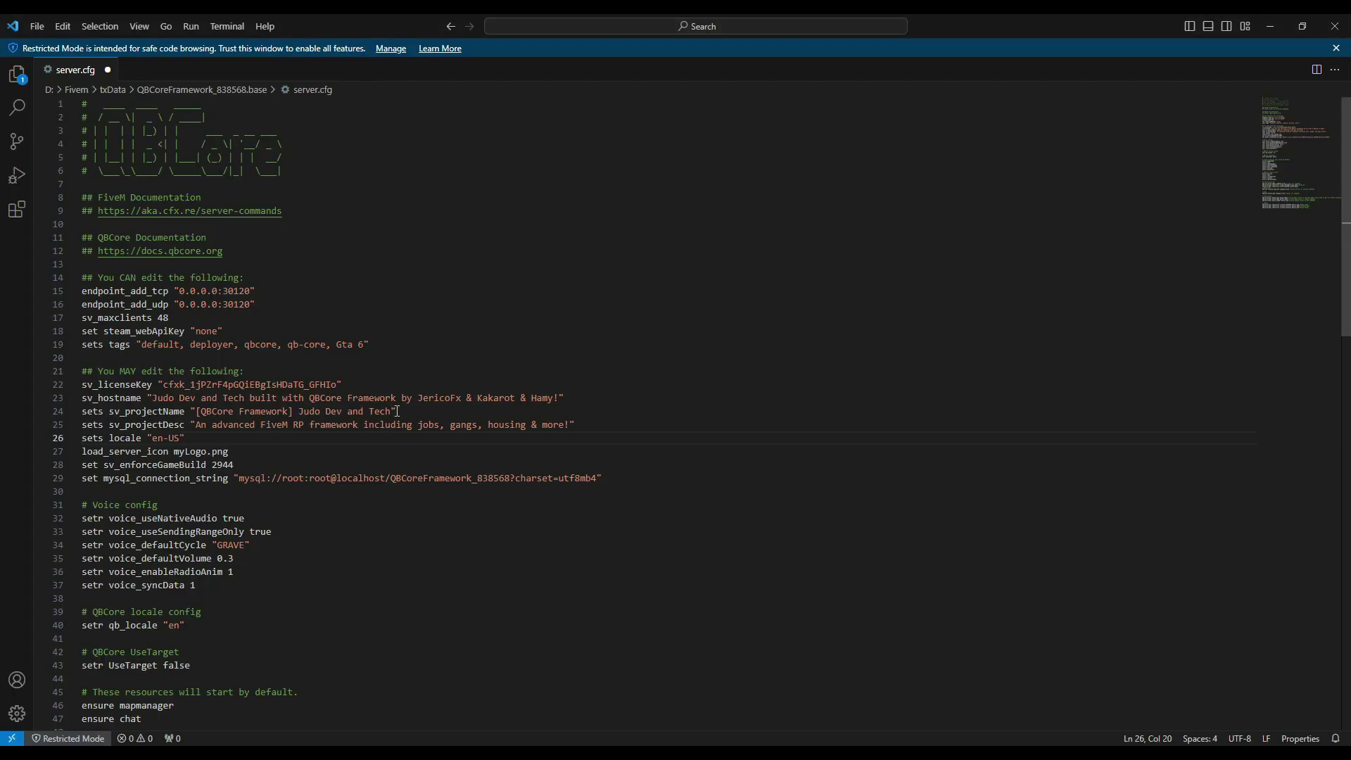
# Compare the sv_projectName value with the server name on the last connected server card in FiveM
pyautogui.moveTo(398, 411); pyautogui.dragTo(297, 410)
pyautogui.hotkey('alt', 'Tab')
pyautogui.click(91, 59)
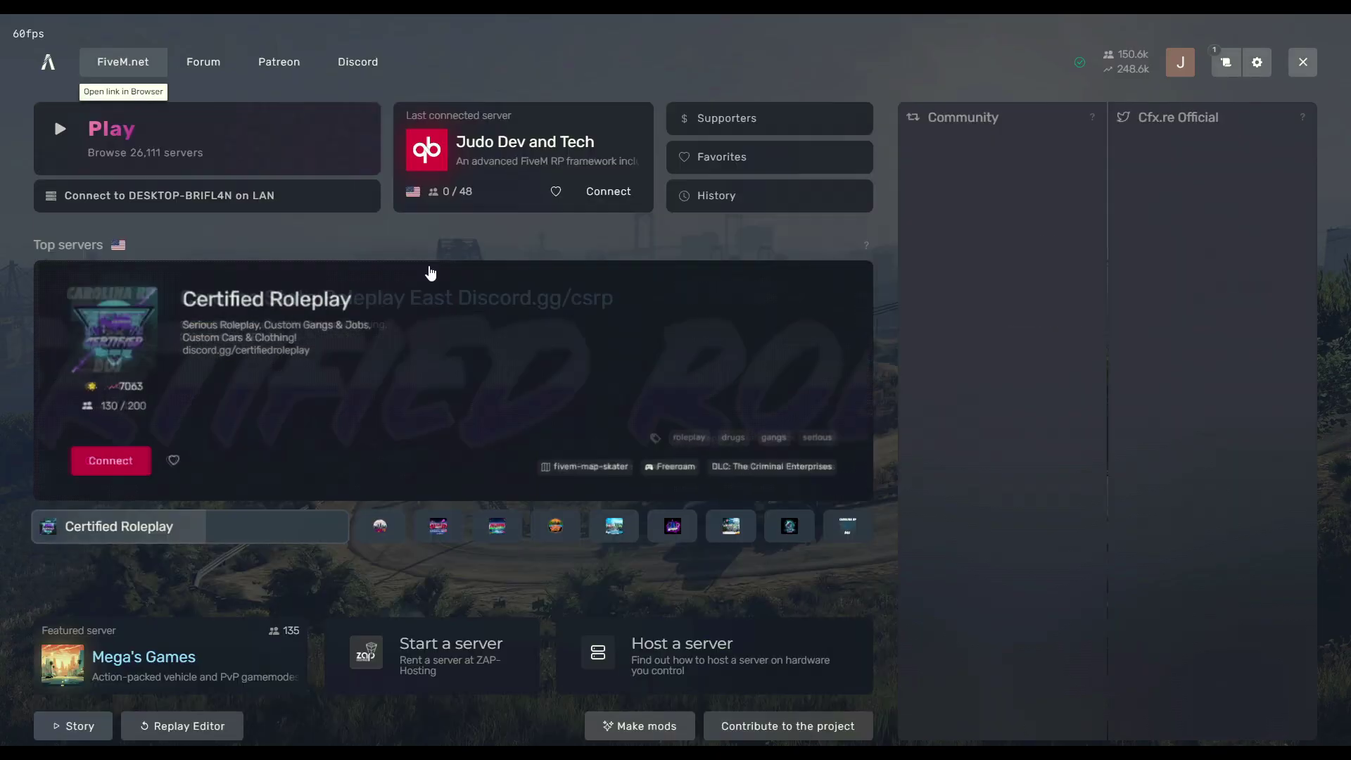
pyautogui.hotkey('alt', 'Tab')
# Compare the sv_projectDesc and tags lines with the description and tags on the server's FiveM details page
pyautogui.press('Down')
pyautogui.press('Down')
pyautogui.press('Down')
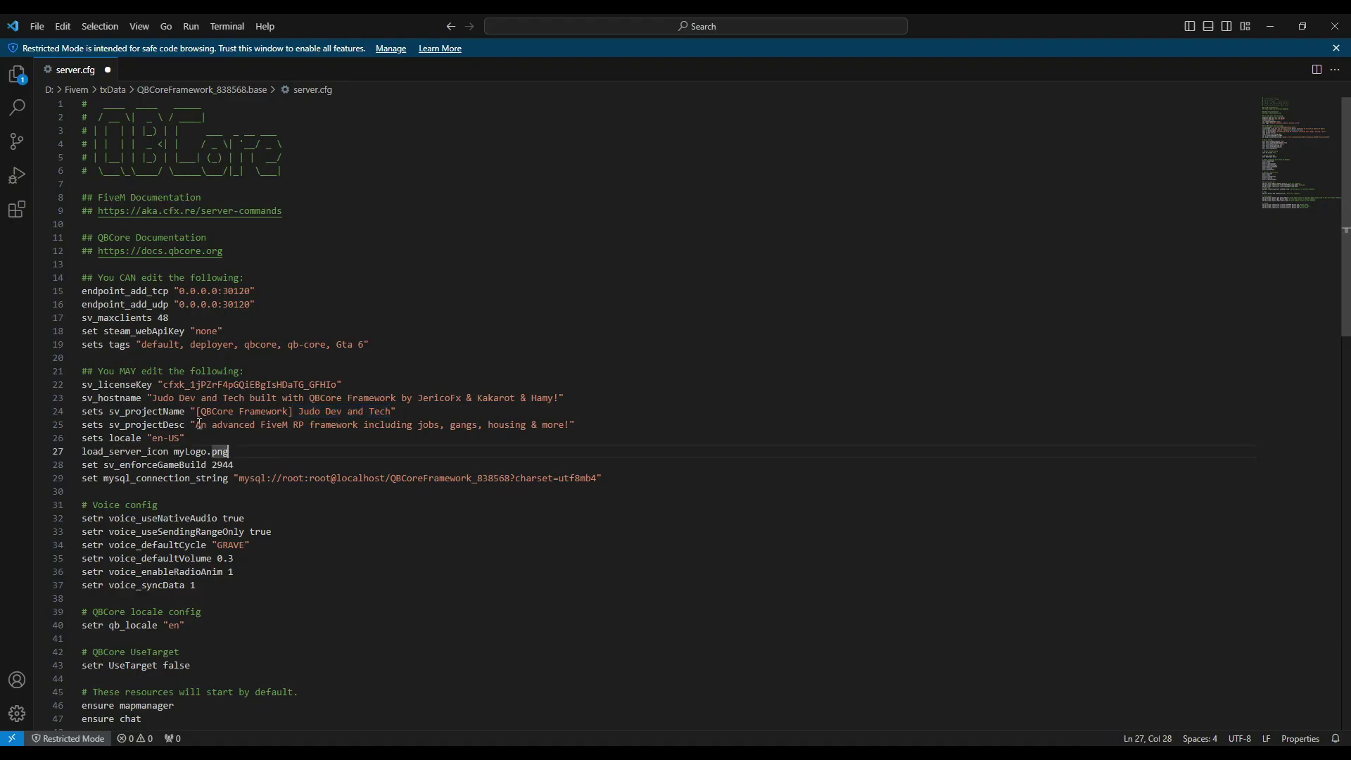
pyautogui.hotkey('alt', 'Tab')
pyautogui.click(461, 138)
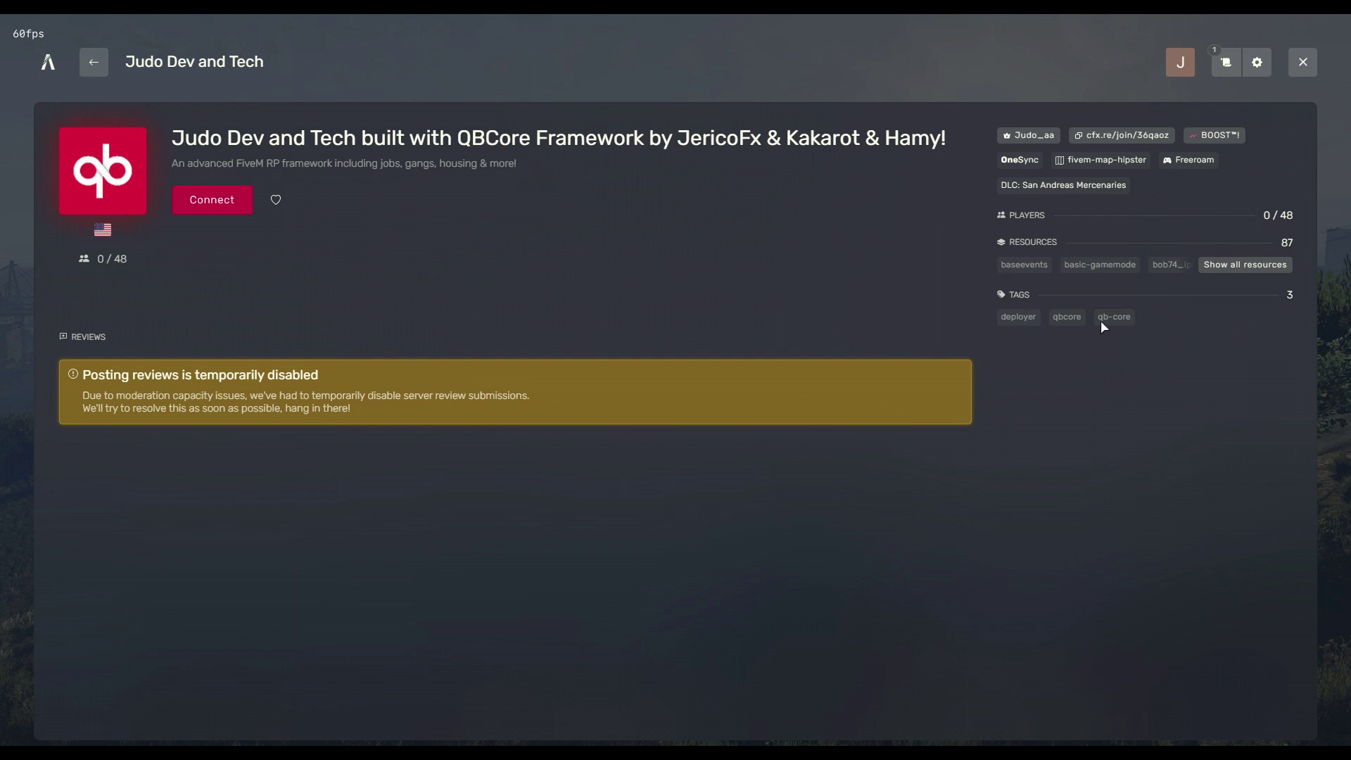
pyautogui.hotkey('alt', 'Tab')
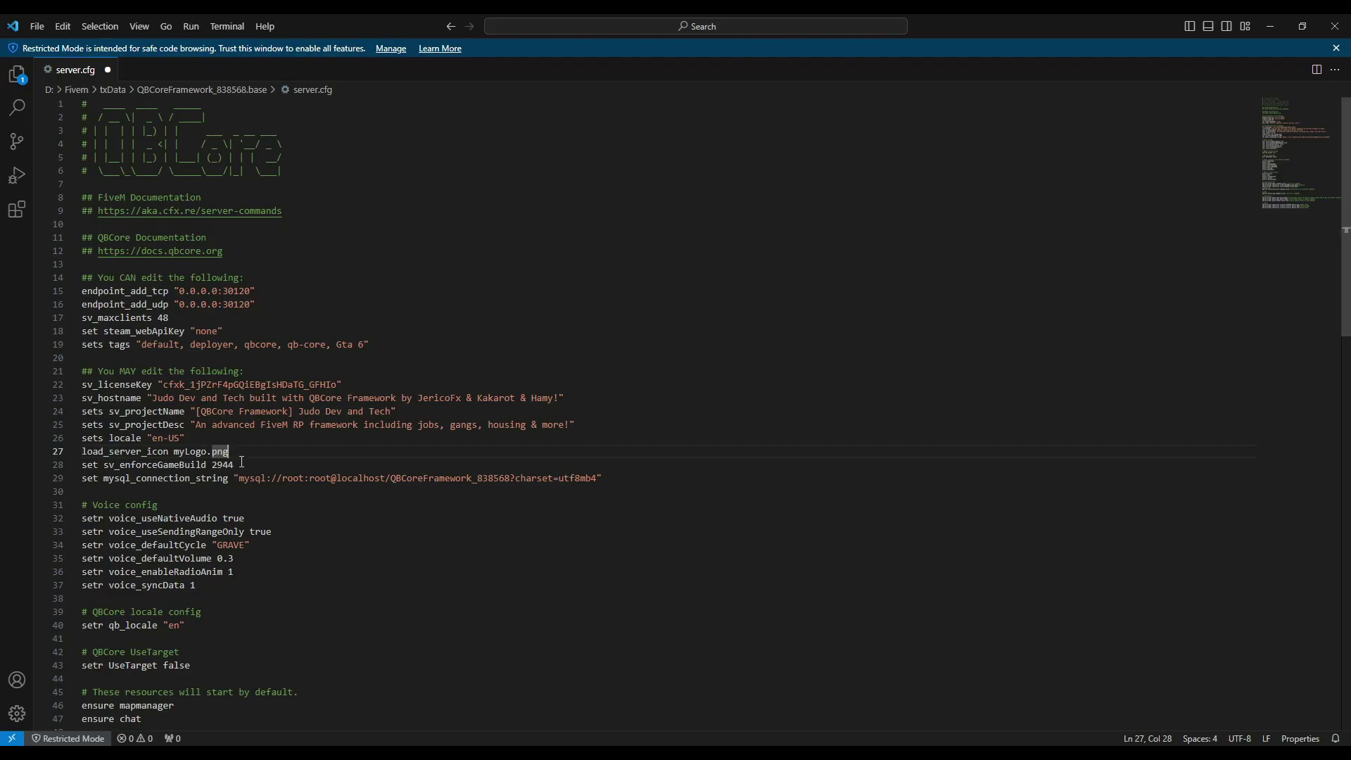
# Set sv_hostname to "GTA 6 2025 LOADED" and sv_projectName to "[QBCore Framework] GTA 6"
pyautogui.moveTo(153, 398); pyautogui.dragTo(562, 398)
pyautogui.write('GTA 6 2025 LOADED')
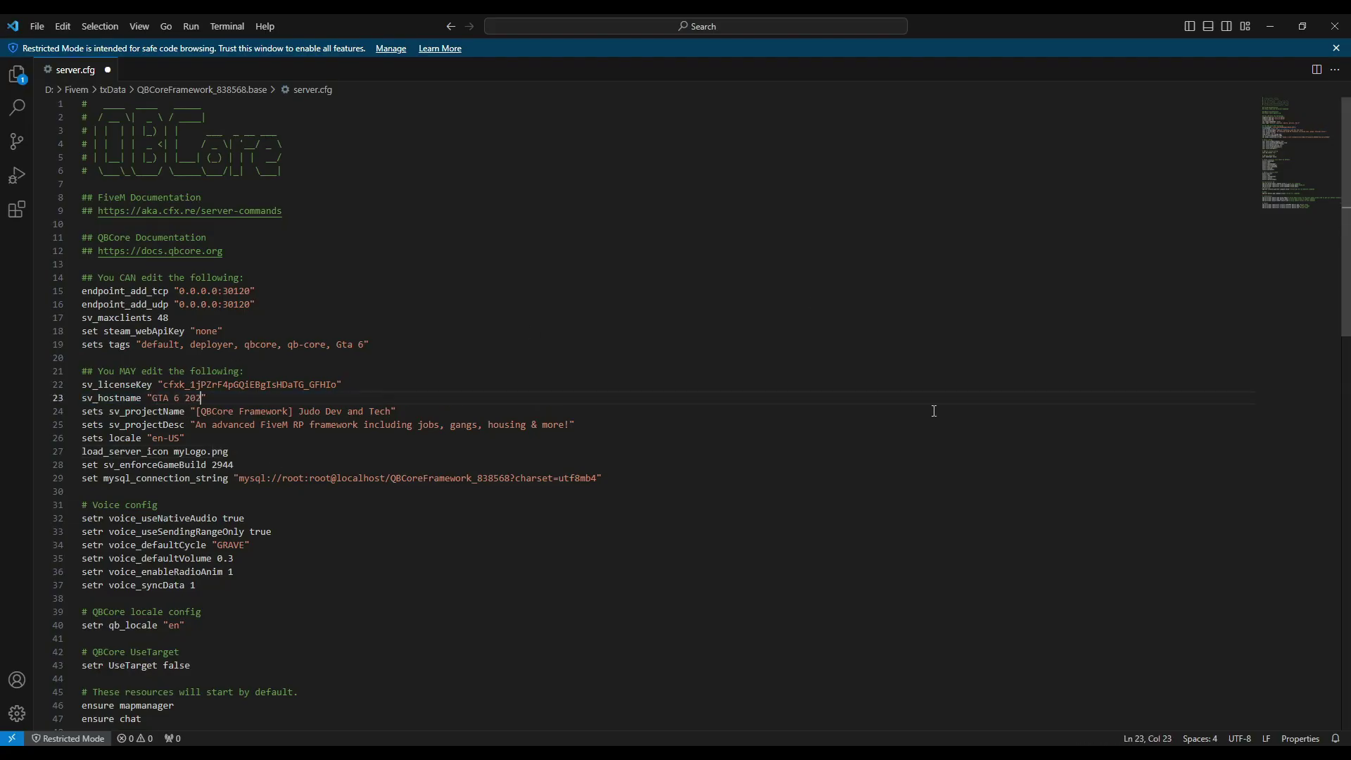
pyautogui.moveTo(299, 412); pyautogui.dragTo(392, 412)
pyautogui.write('GTA 6')
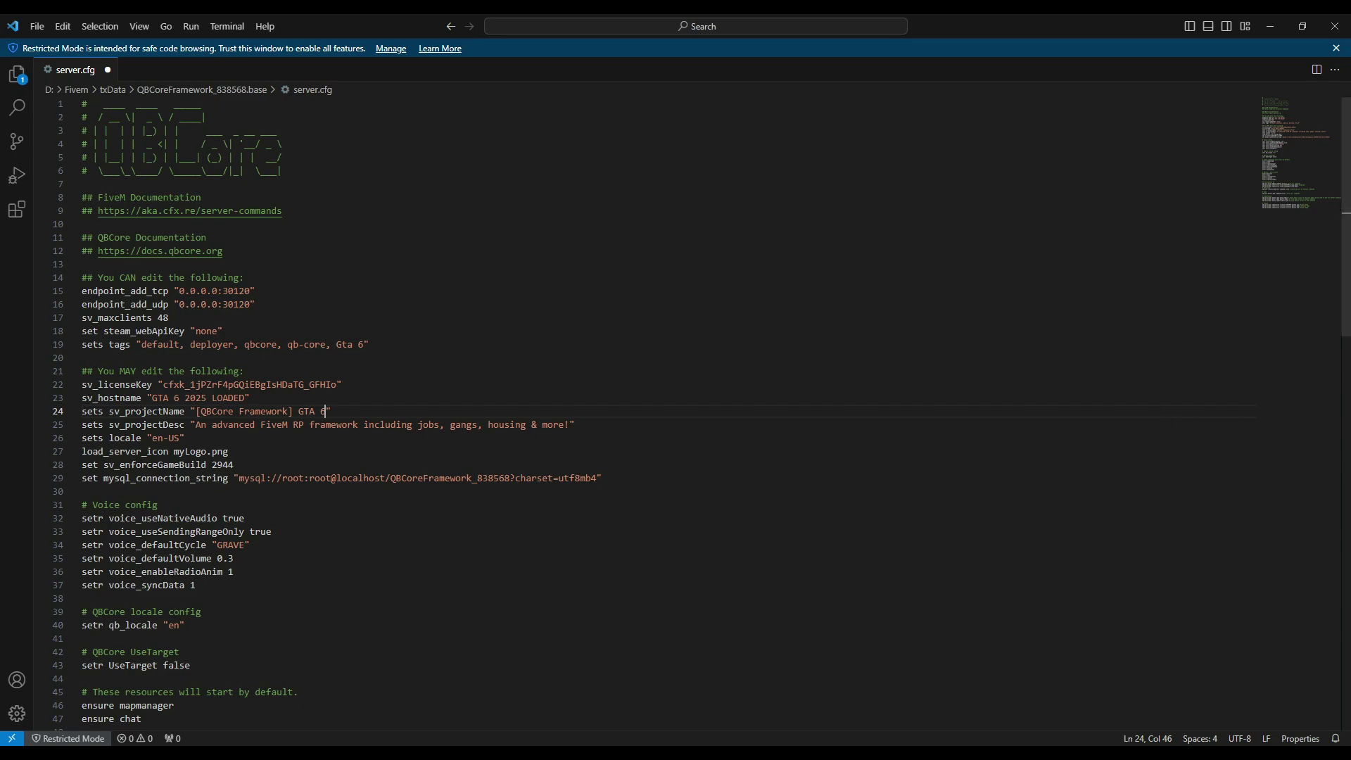
# Replace the sv_projectDesc text with the copied description starting "Get ready to dive into Vice City's neon jungle"
pyautogui.moveTo(196, 425); pyautogui.dragTo(570, 425)
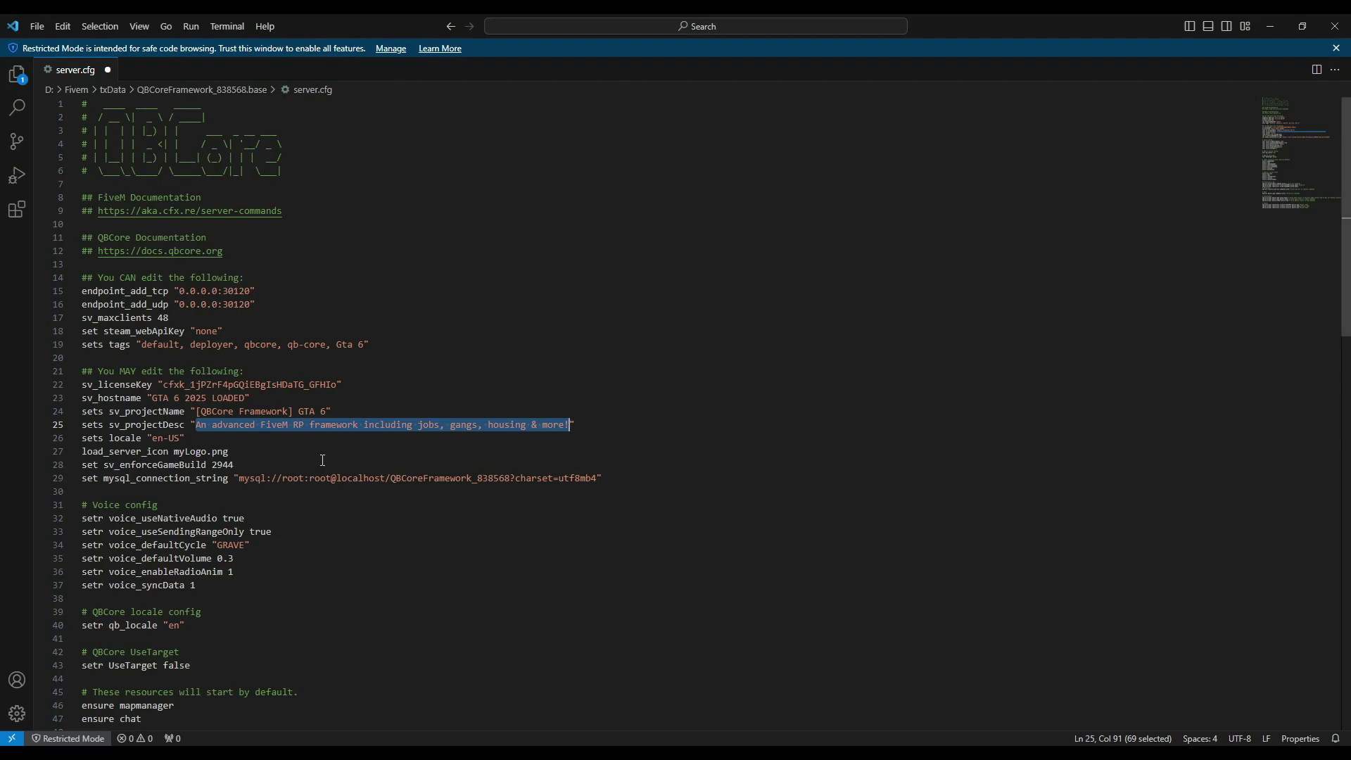
pyautogui.hotkey('ctrl', 'v')
pyautogui.scroll(-4, 424, 505)
pyautogui.scroll(1, 140, 388)
pyautogui.press('Home')
pyautogui.press('BackSpace')
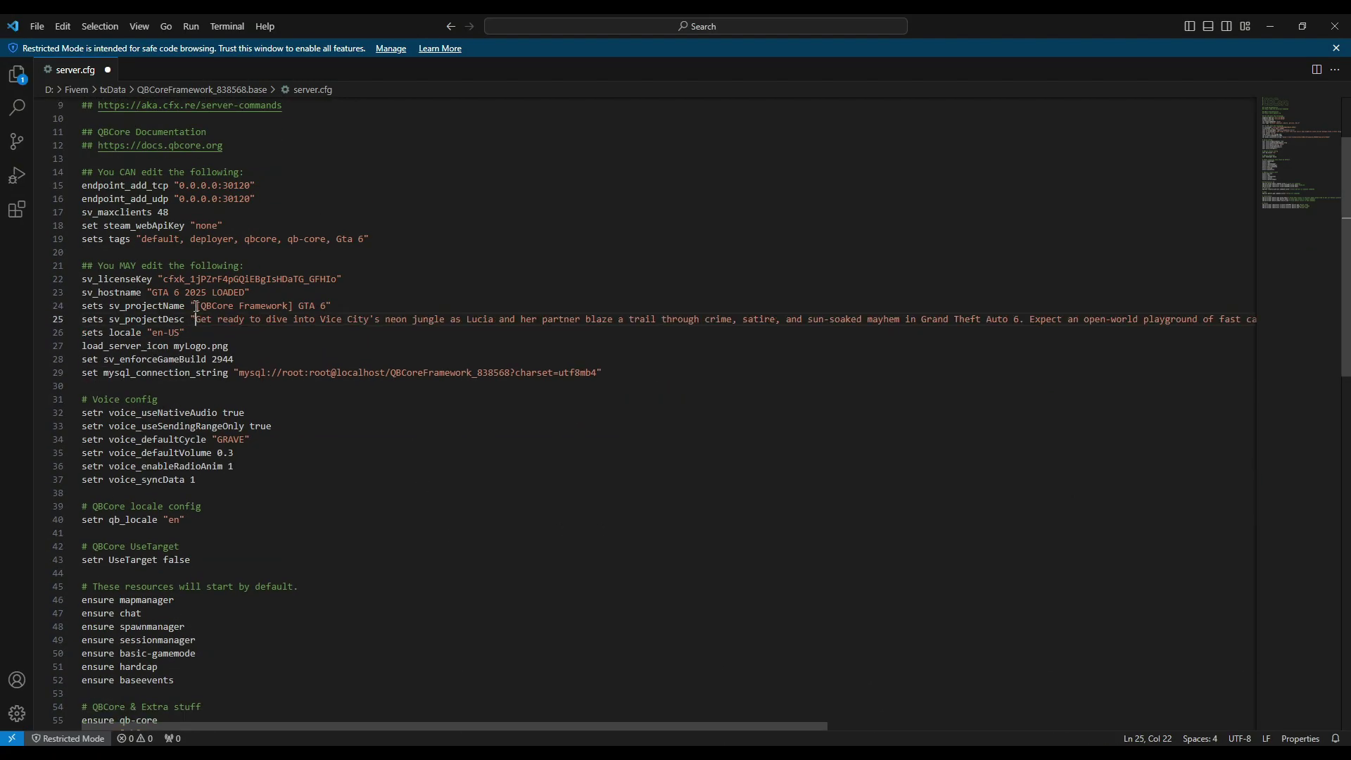
# Examine the logo file name myLogo.png on the load_server_icon line
pyautogui.moveTo(174, 347); pyautogui.dragTo(239, 349)
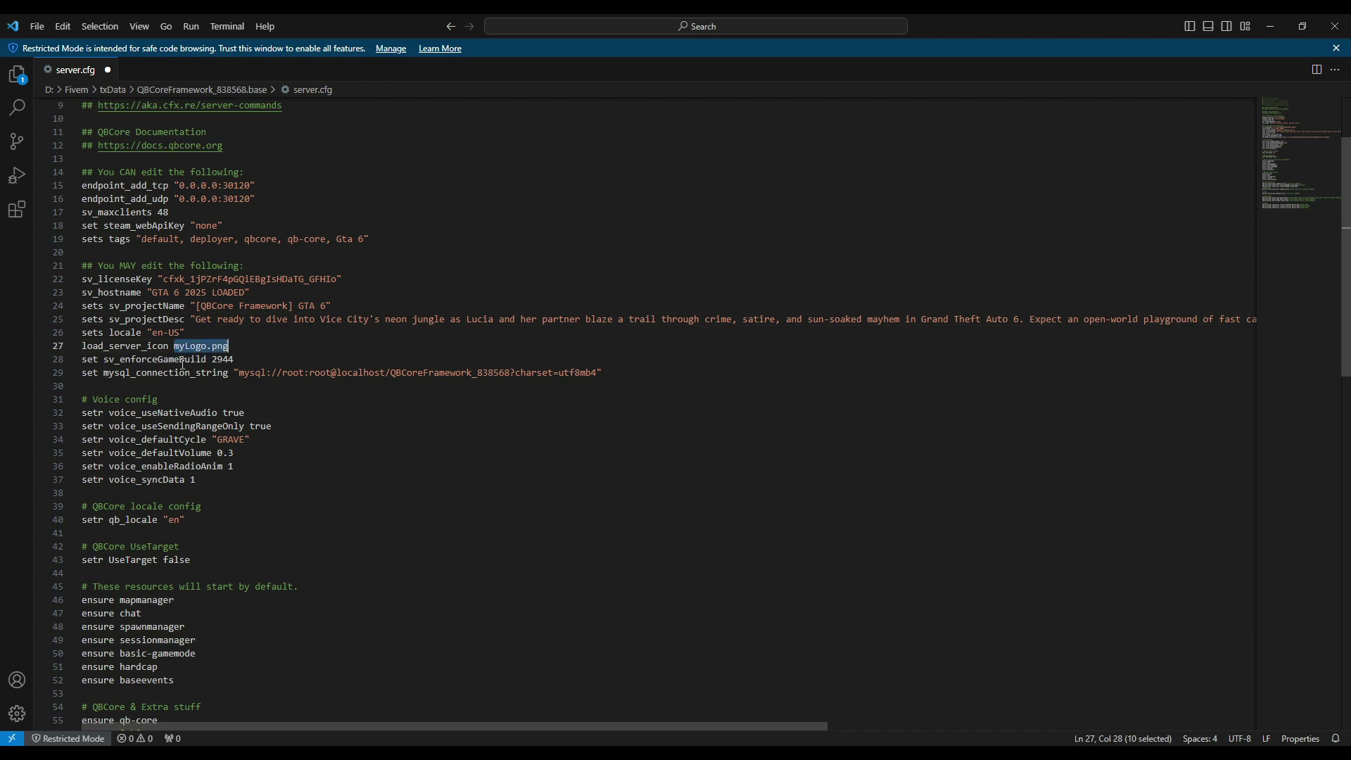
pyautogui.scroll(-1, 201, 461)
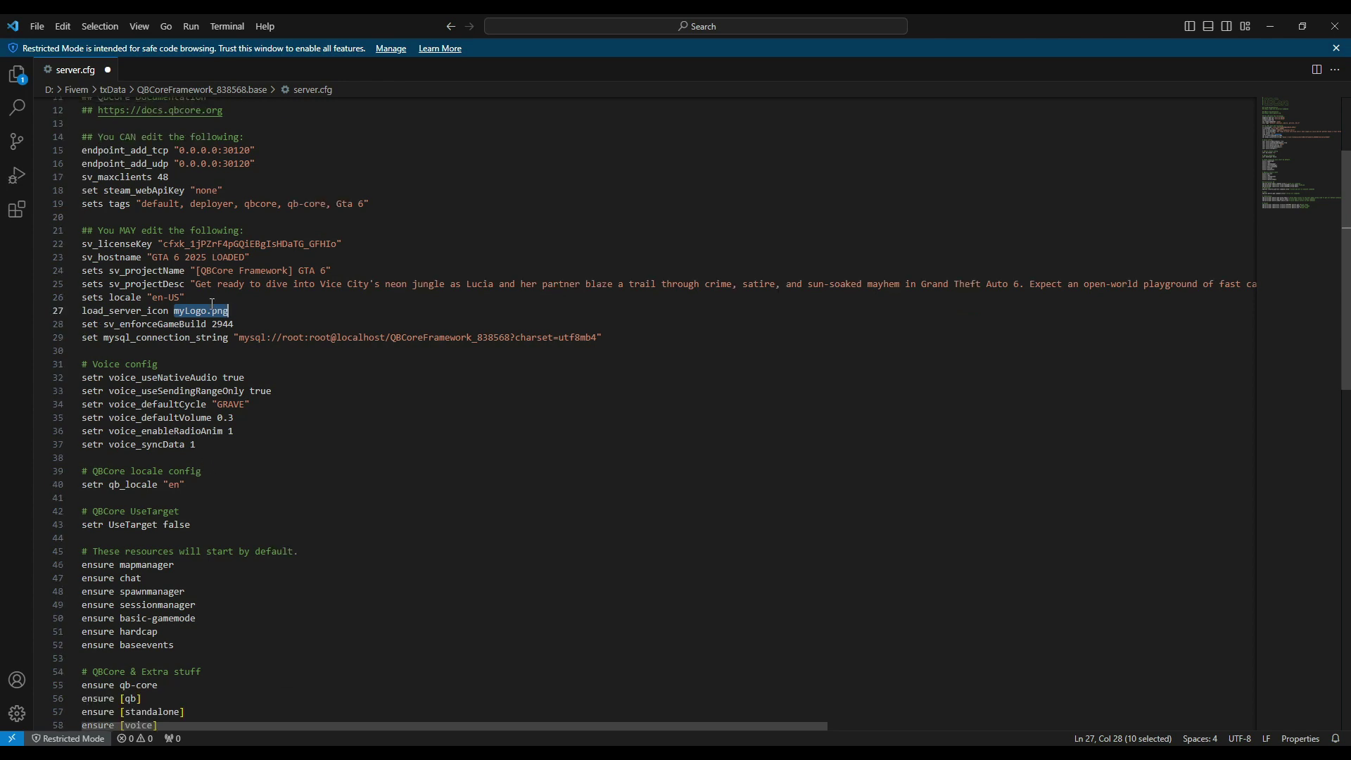
pyautogui.scroll(2, 211, 310)
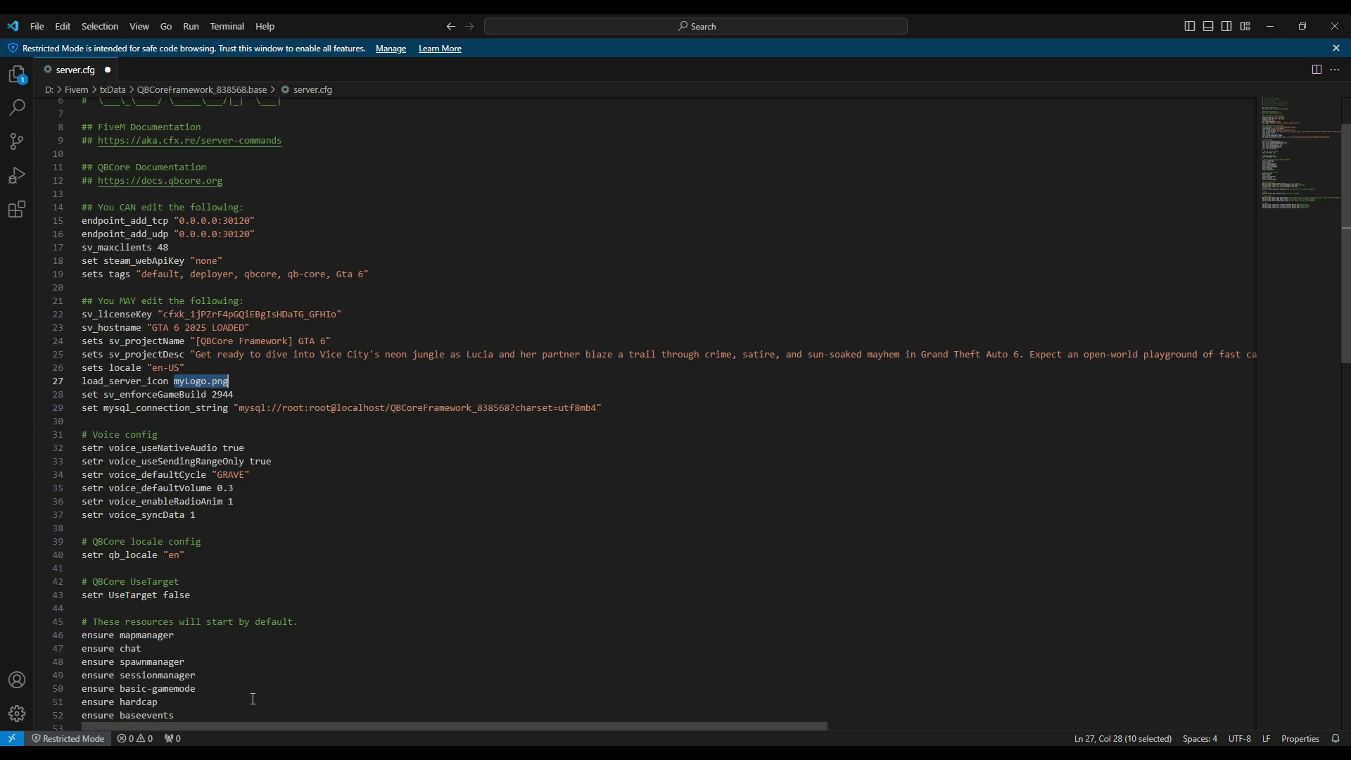
# Switch to Pixlr in the browser and create a new 96 x 96 px image in Pixlr Editor
pyautogui.click(183, 744)
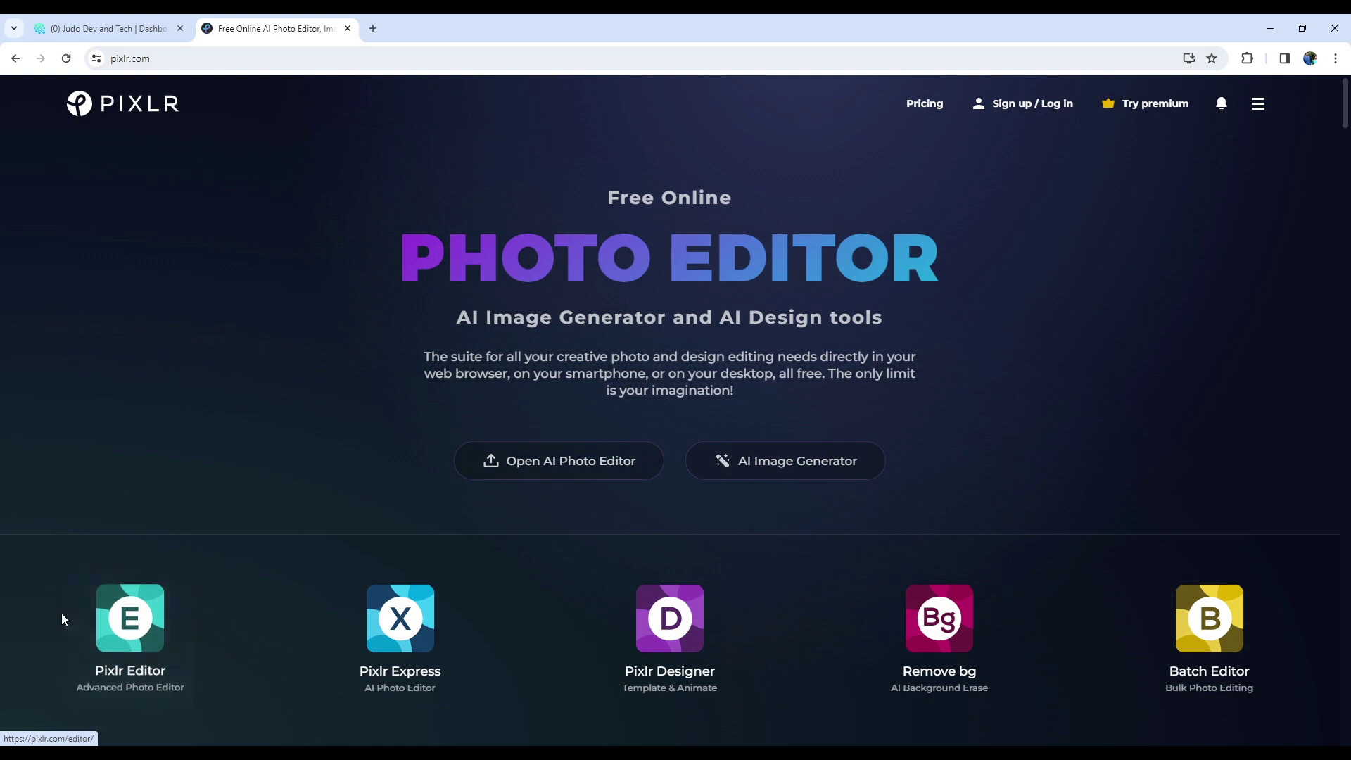
pyautogui.scroll(-1, 148, 619)
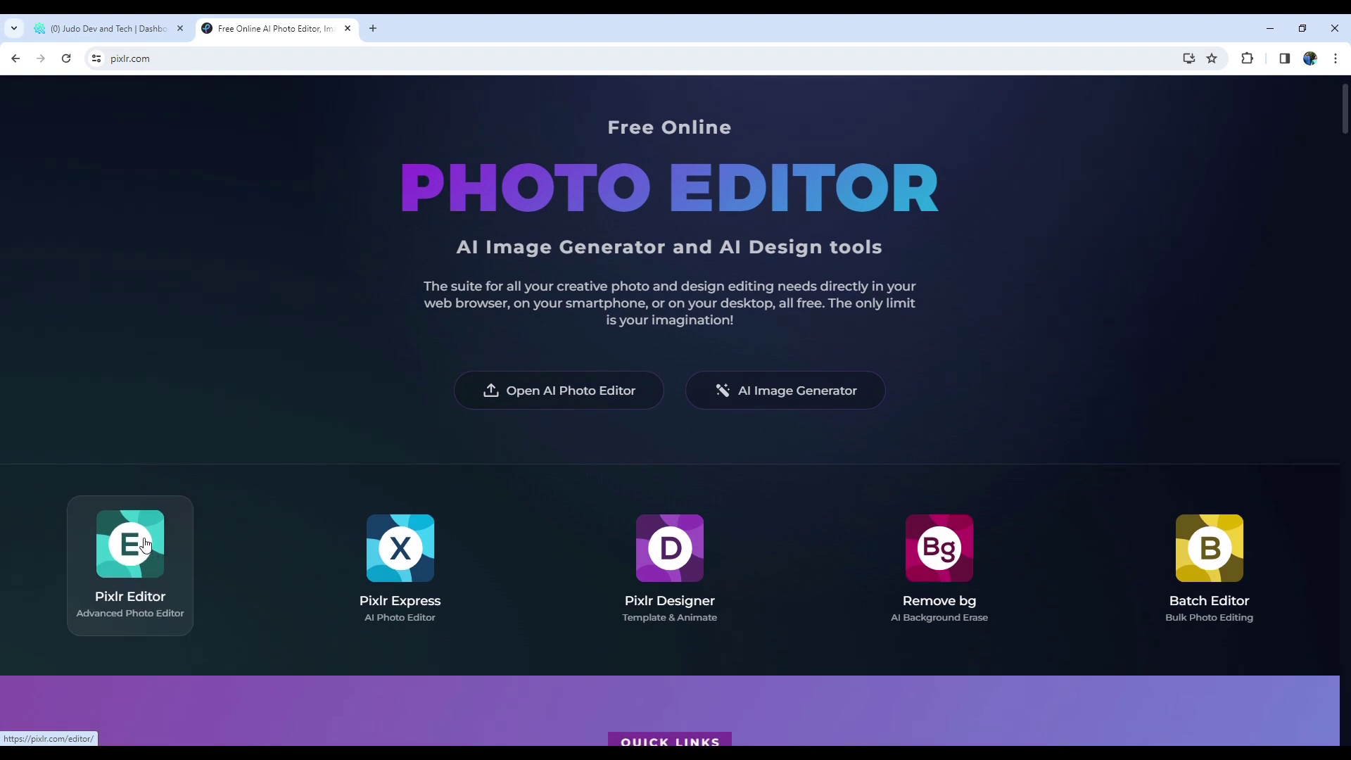
pyautogui.click(146, 545)
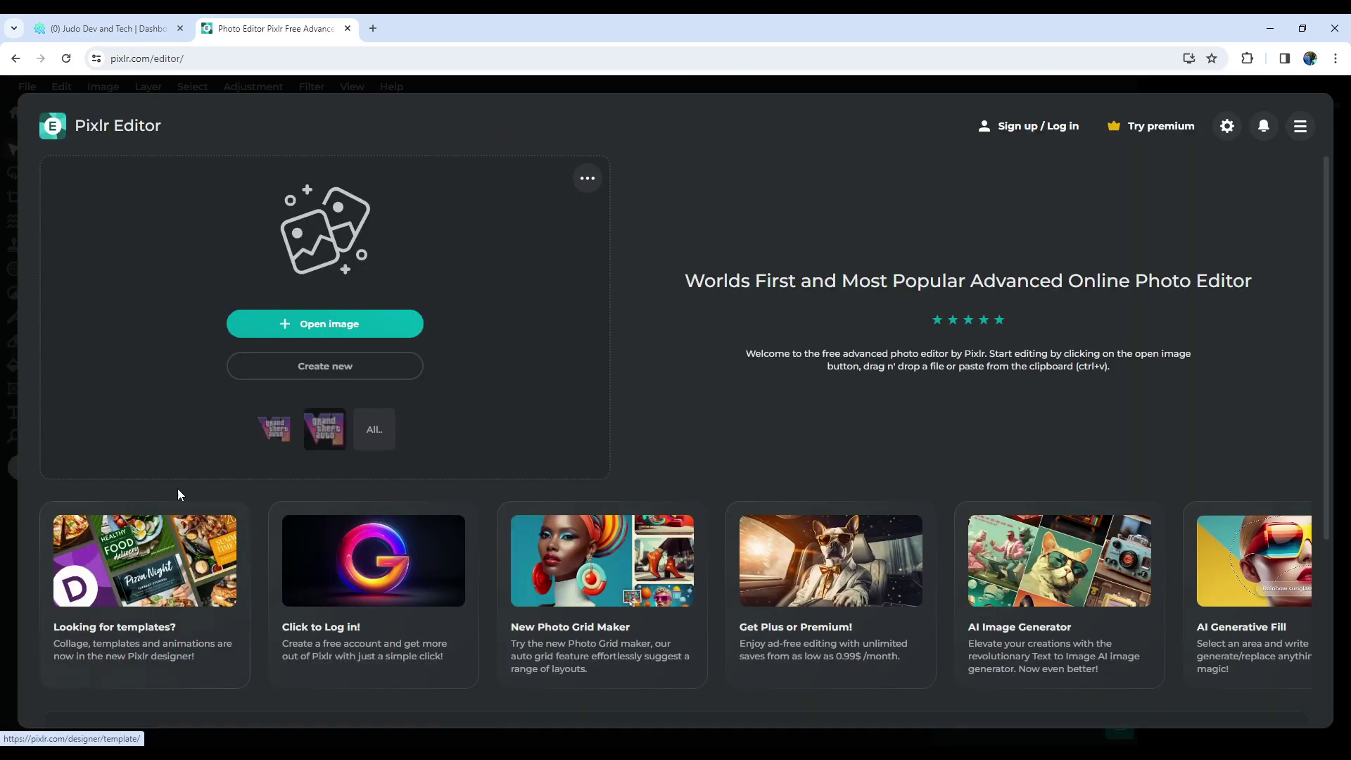
pyautogui.click(318, 367)
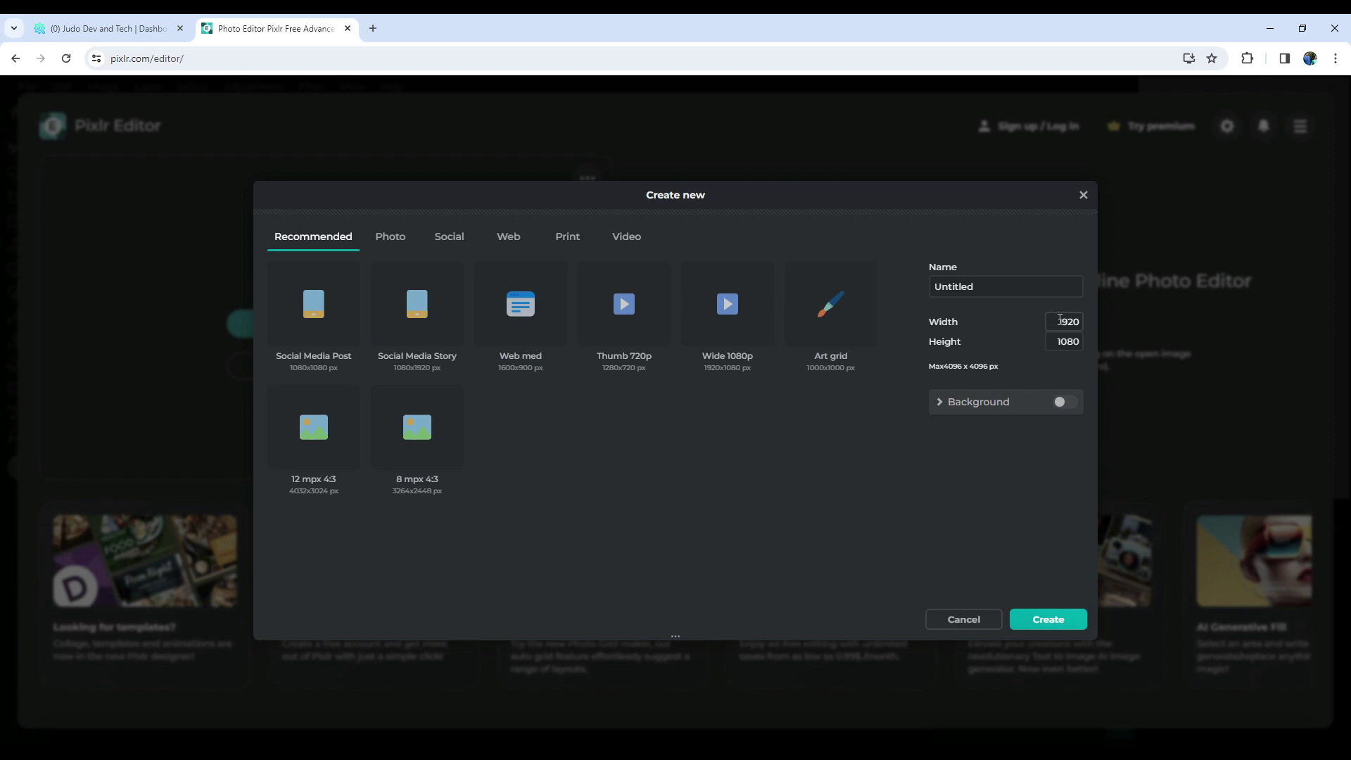
pyautogui.click(1064, 321)
pyautogui.write('96')
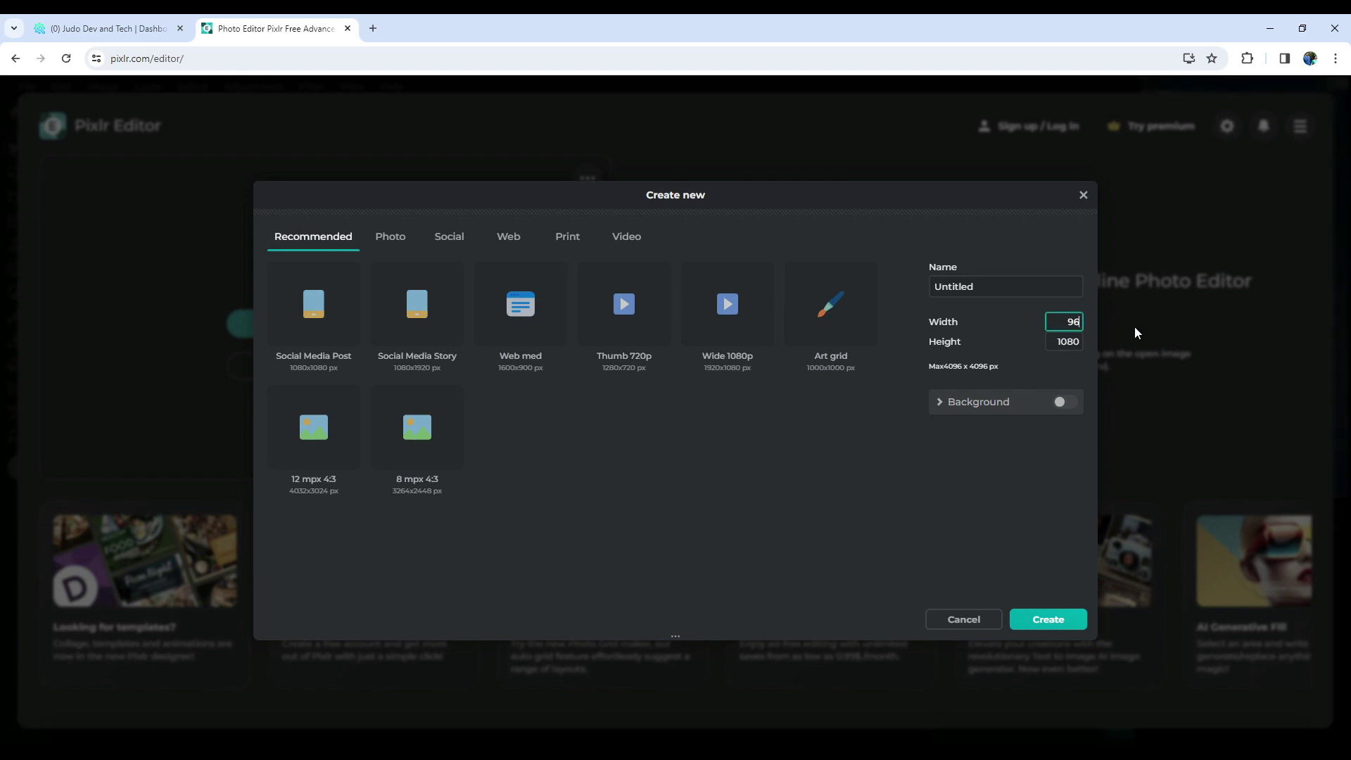
pyautogui.press('Tab')
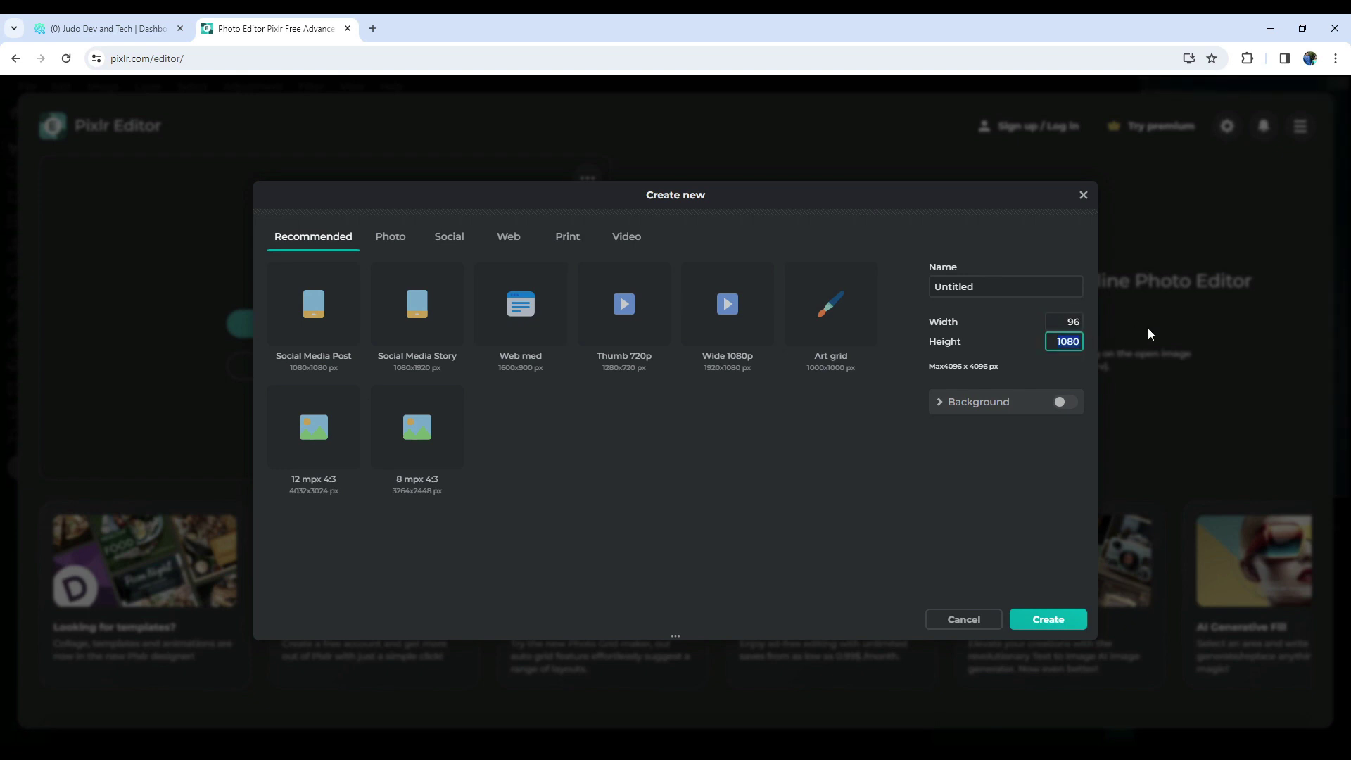
pyautogui.write('96')
pyautogui.click(1056, 622)
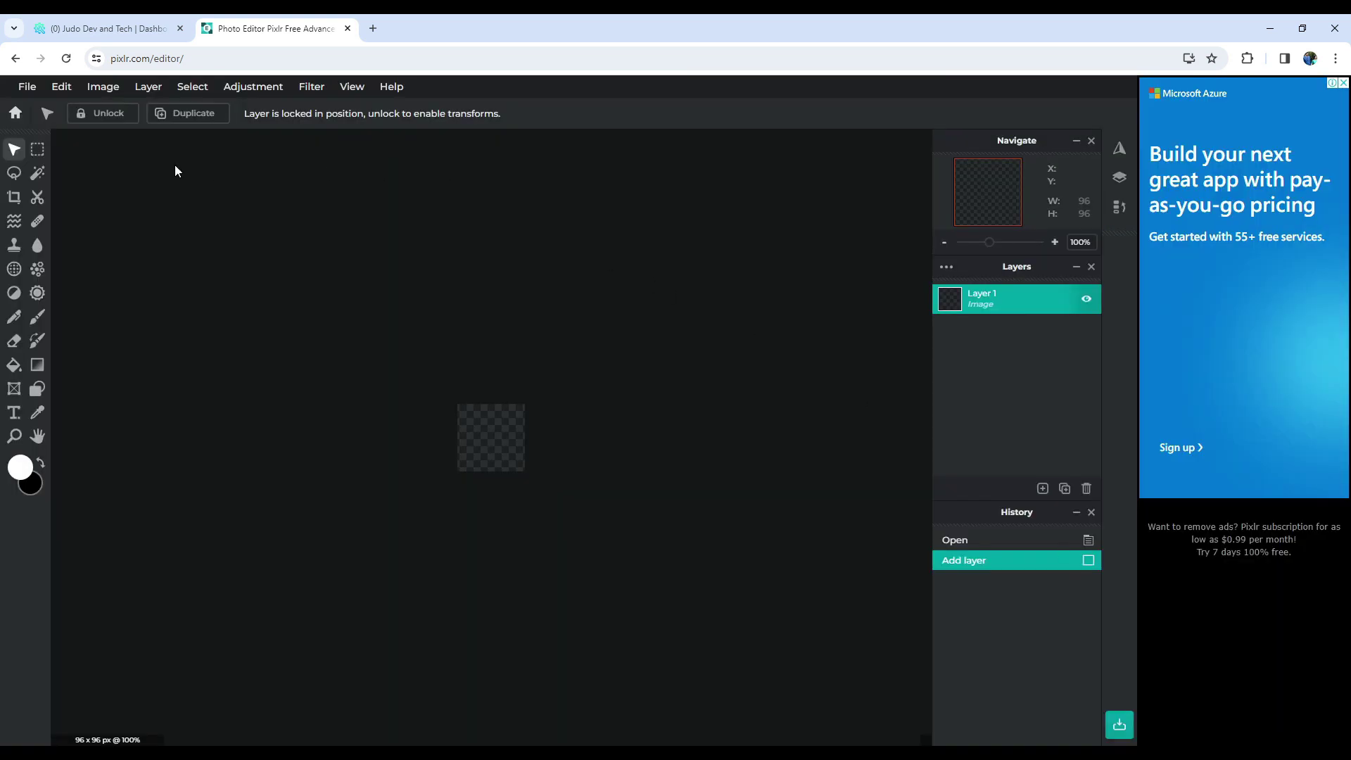
# Add myLogo-removebg-preview from the Desktop as an image layer and enlarge it to span the canvas width
pyautogui.click(155, 93)
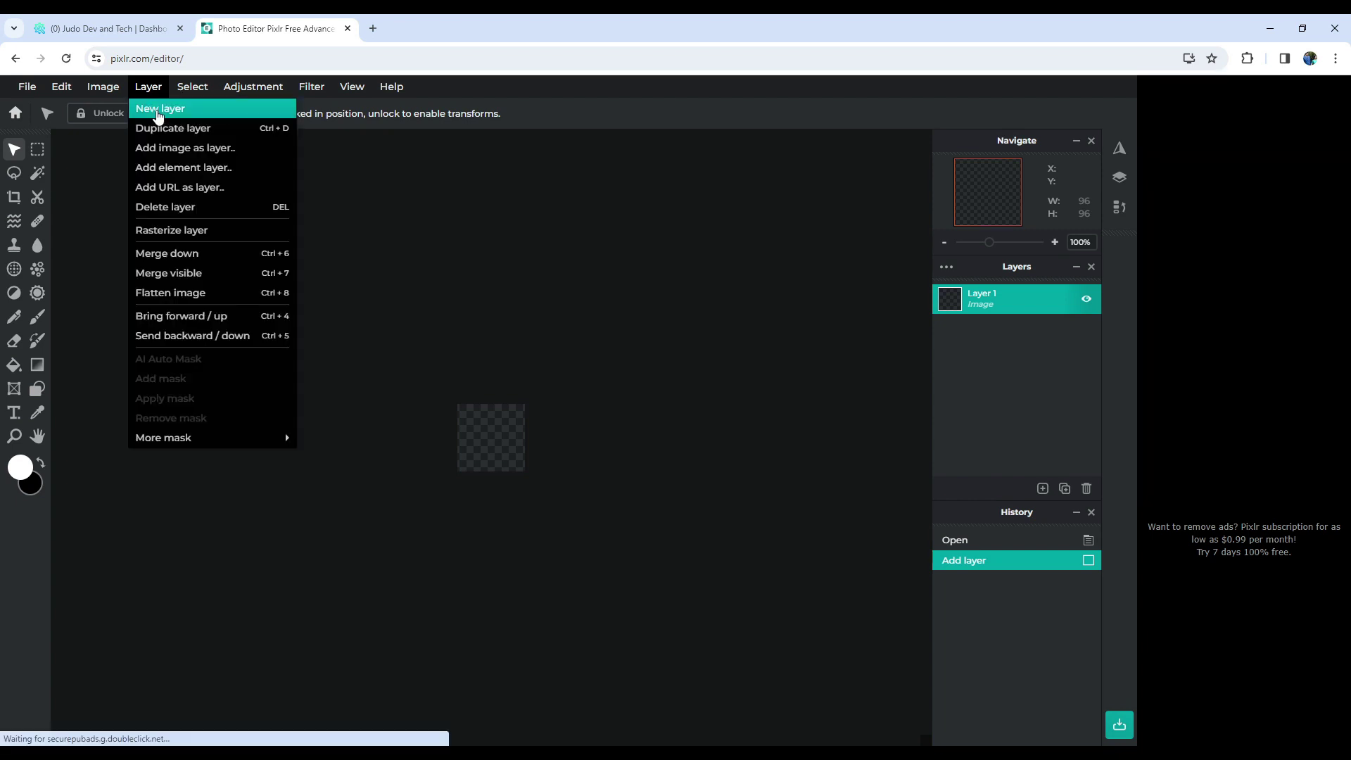
pyautogui.click(173, 152)
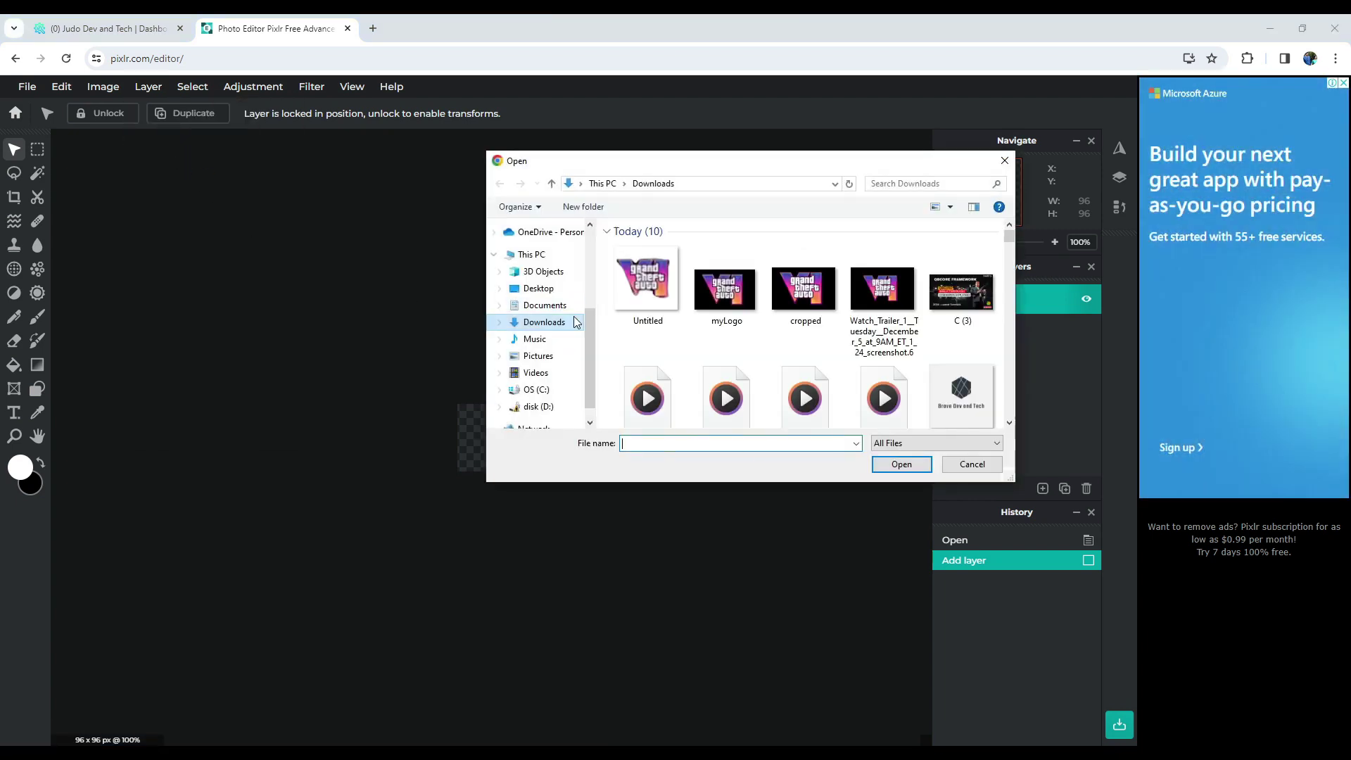
pyautogui.click(548, 289)
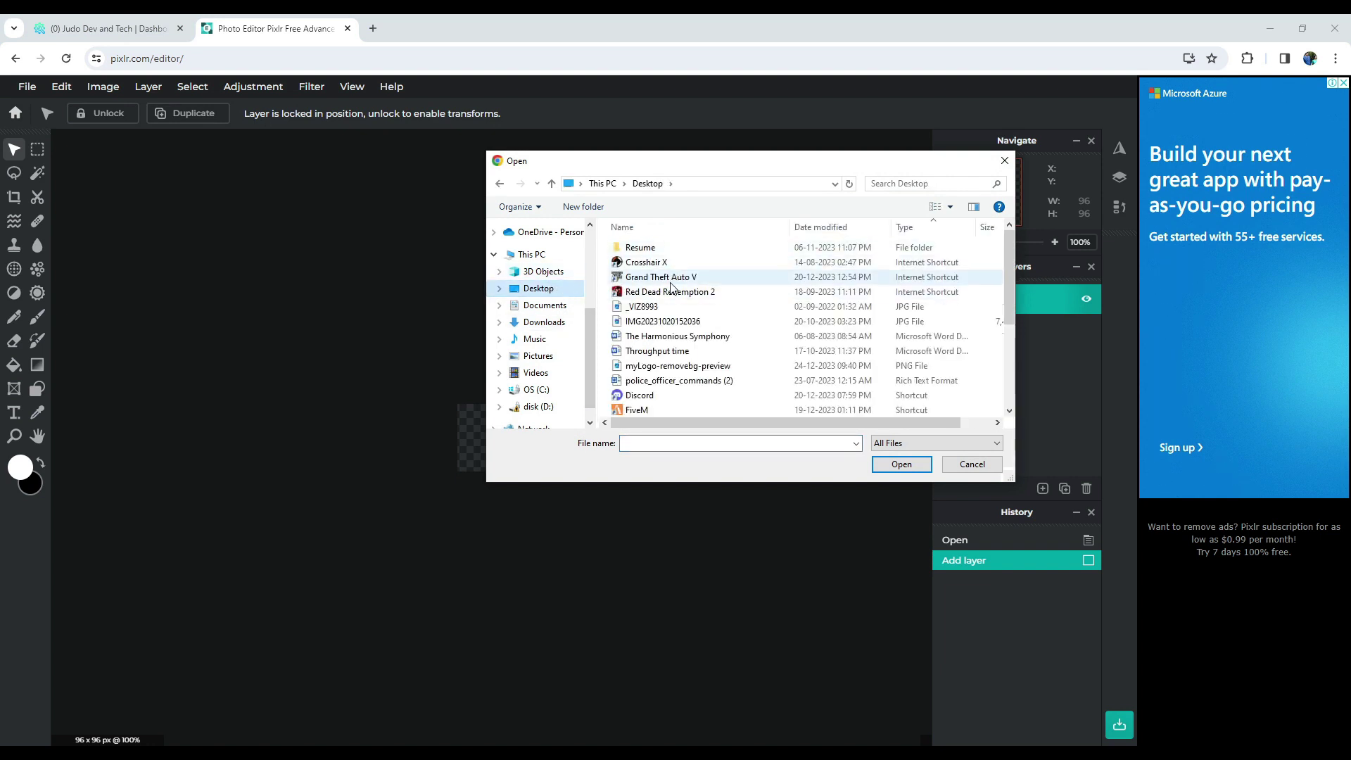
pyautogui.click(677, 366)
pyautogui.click(903, 464)
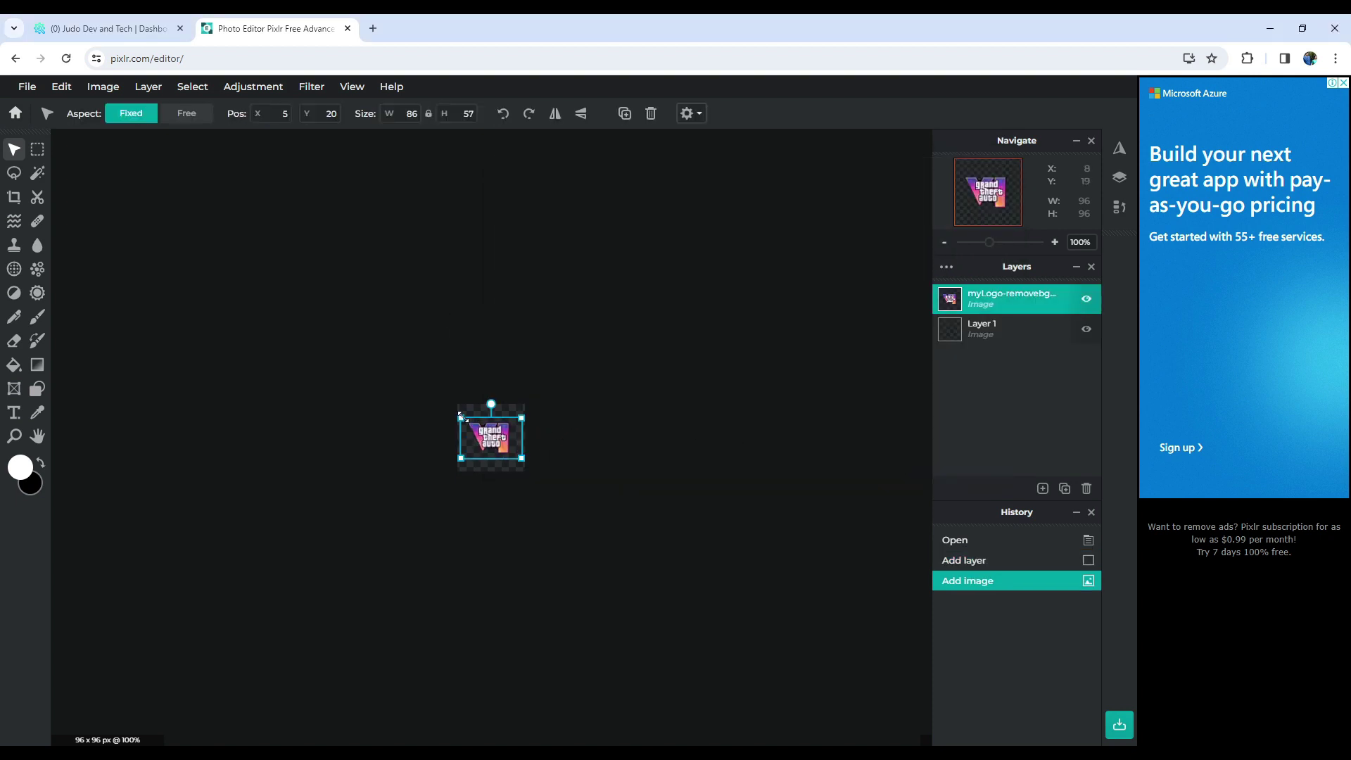
pyautogui.moveTo(461, 418); pyautogui.dragTo(536, 472)
pyautogui.click(795, 445)
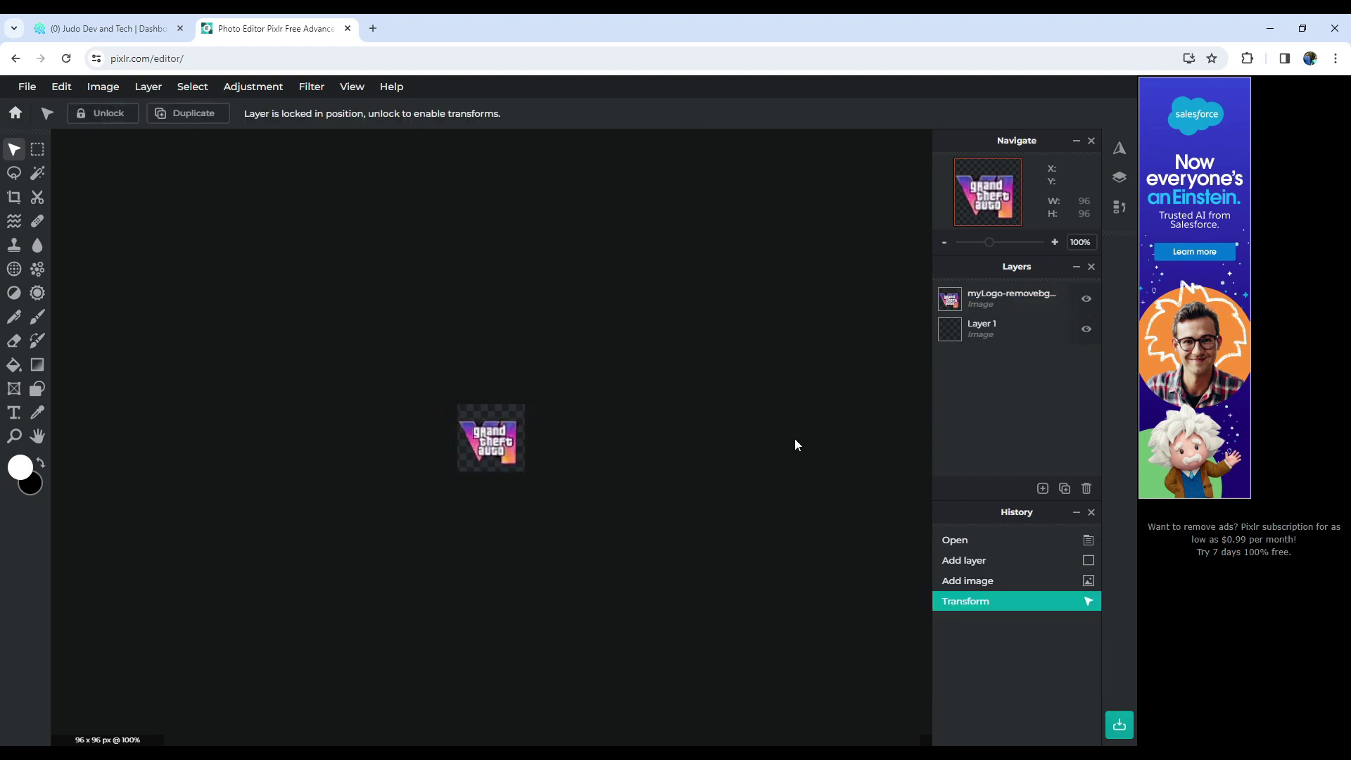
# Save the logo as a transparent PNG named Untitled in Fivem\txData\QBCoreFramework_838568.base on disk D
pyautogui.click(1119, 725)
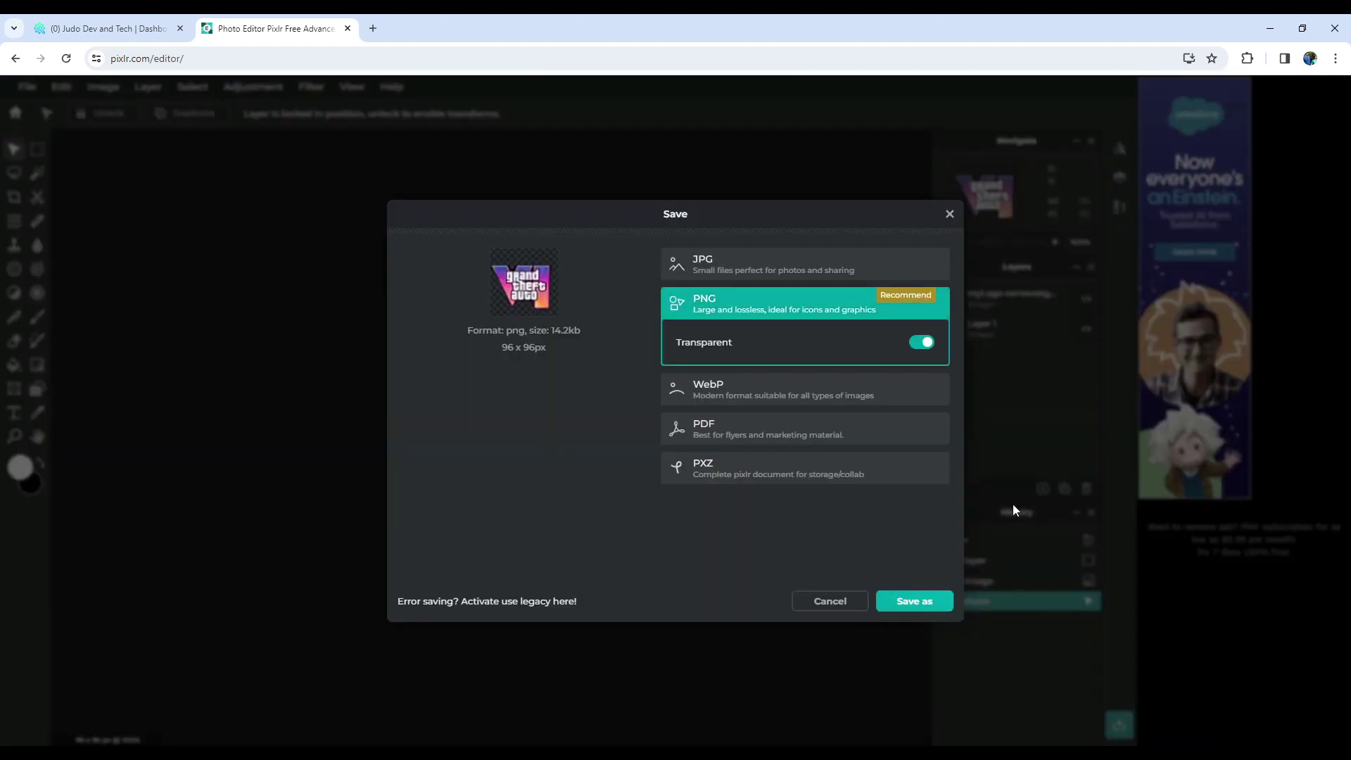
pyautogui.click(926, 602)
pyautogui.click(539, 361)
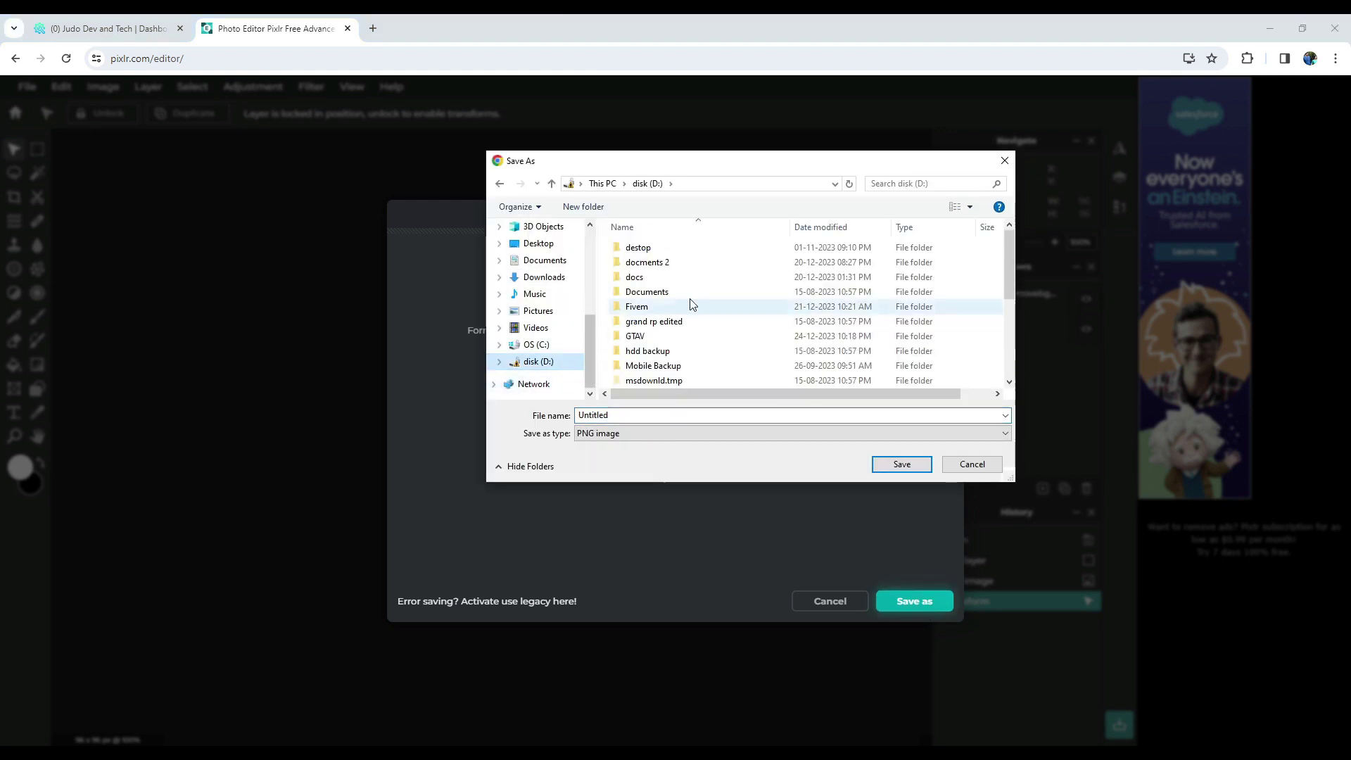
pyautogui.scroll(-5, 687, 301)
pyautogui.scroll(5, 645, 304)
pyautogui.doubleClick(642, 306)
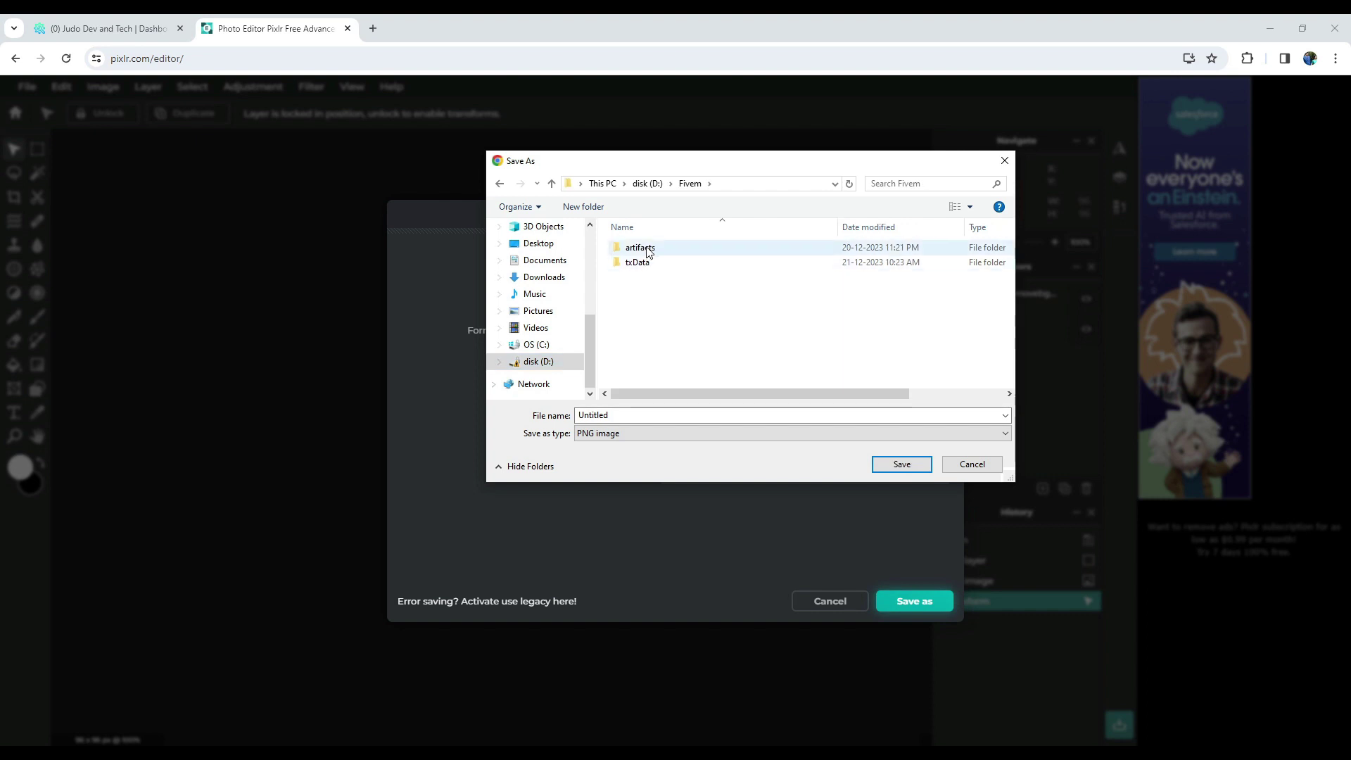
pyautogui.doubleClick(641, 247)
pyautogui.doubleClick(661, 263)
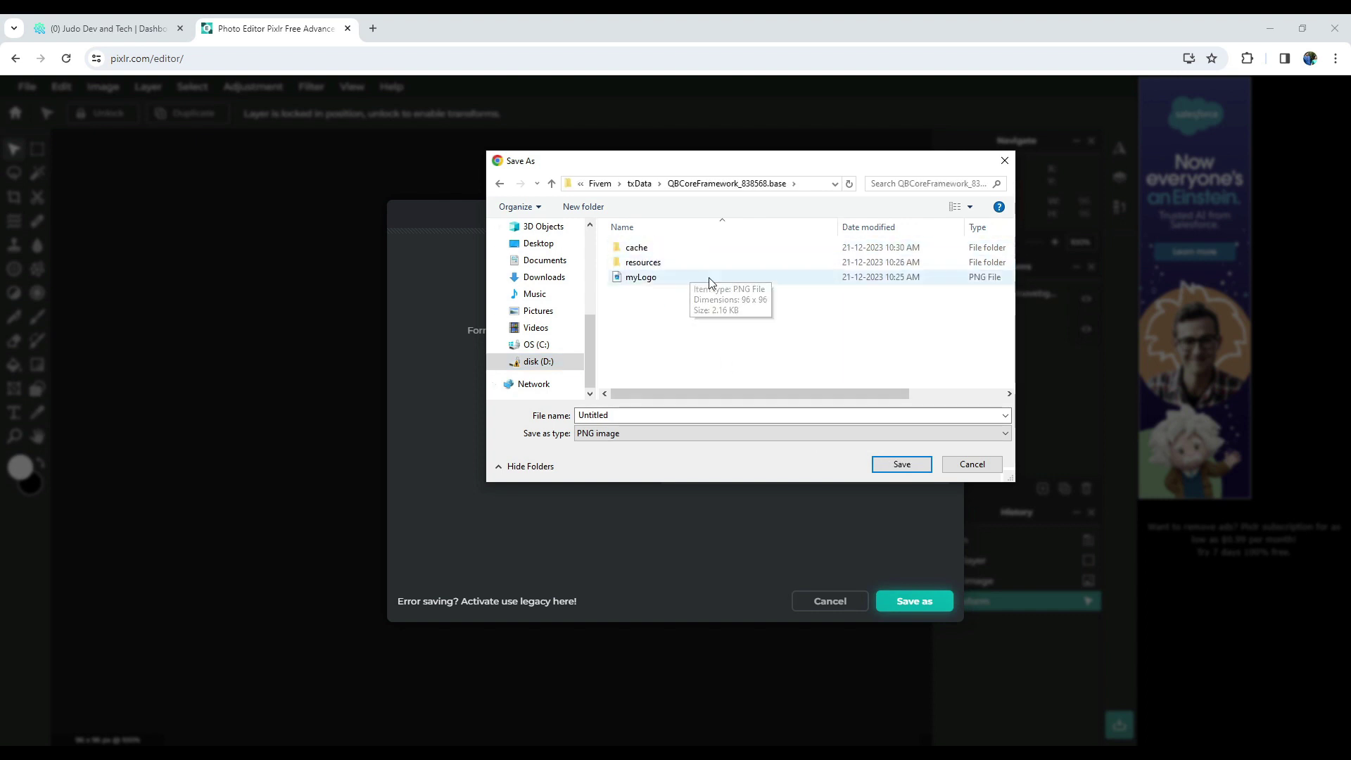
pyautogui.click(903, 466)
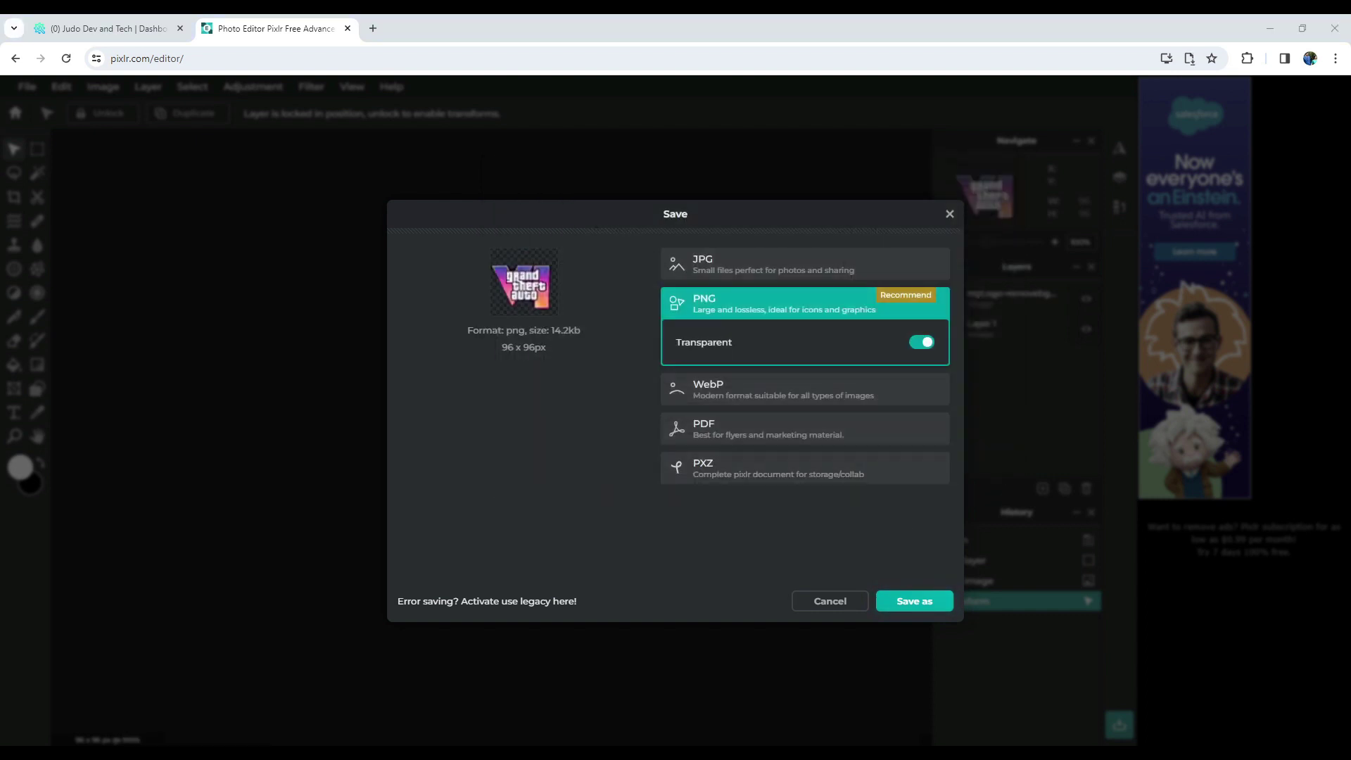
# Switch to File Explorer, check the old myLogo PNG in the QBCoreFramework_838568.base folder, and delete it
pyautogui.hotkey('alt', 'Tab')
pyautogui.doubleClick(160, 145)
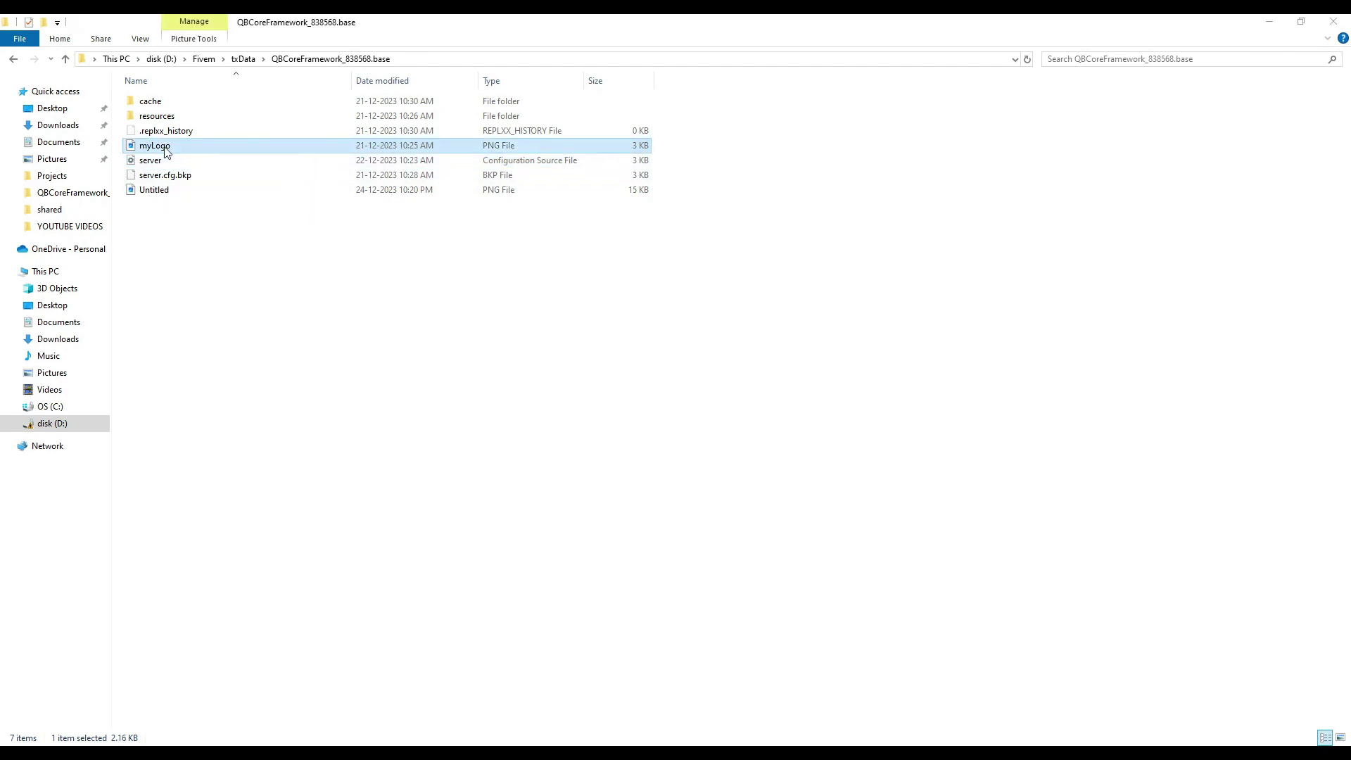
pyautogui.click(1326, 26)
pyautogui.rightClick(196, 149)
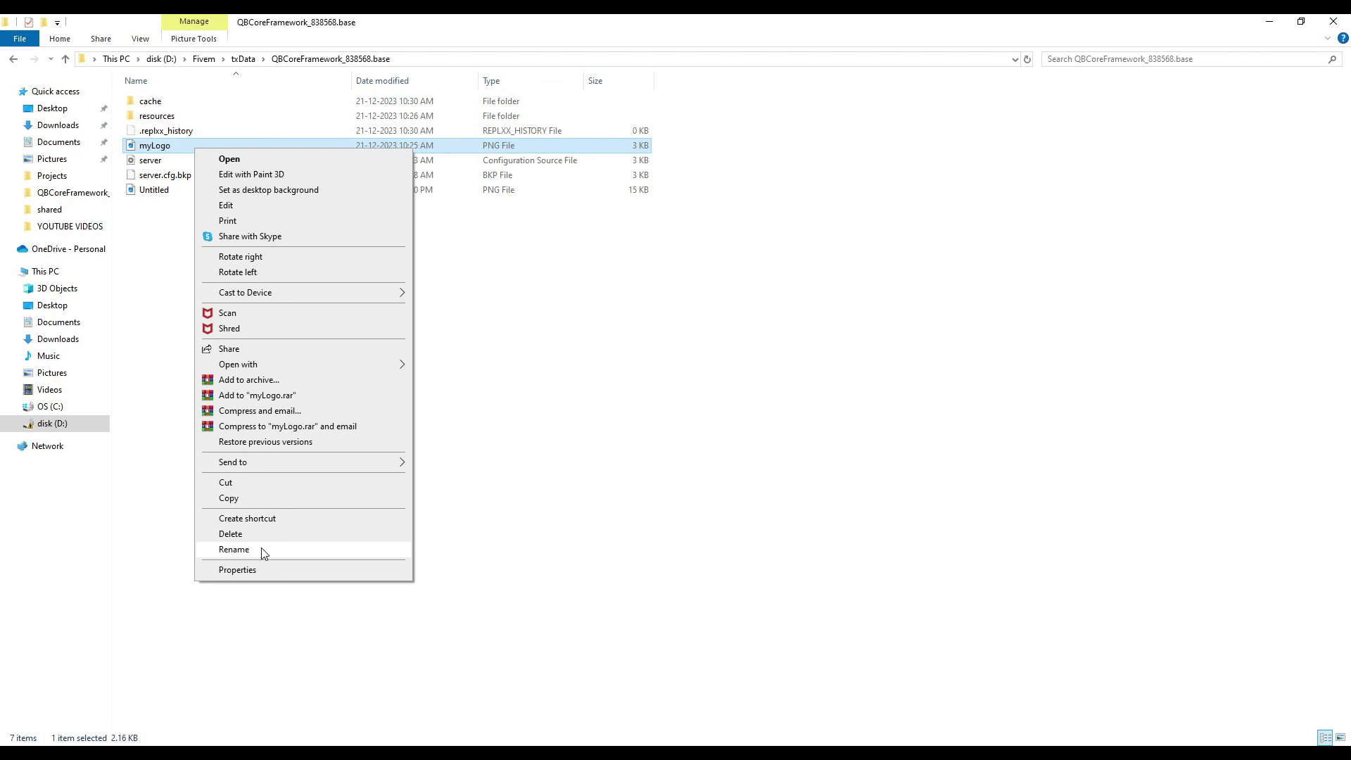
pyautogui.click(263, 550)
pyautogui.click(281, 467)
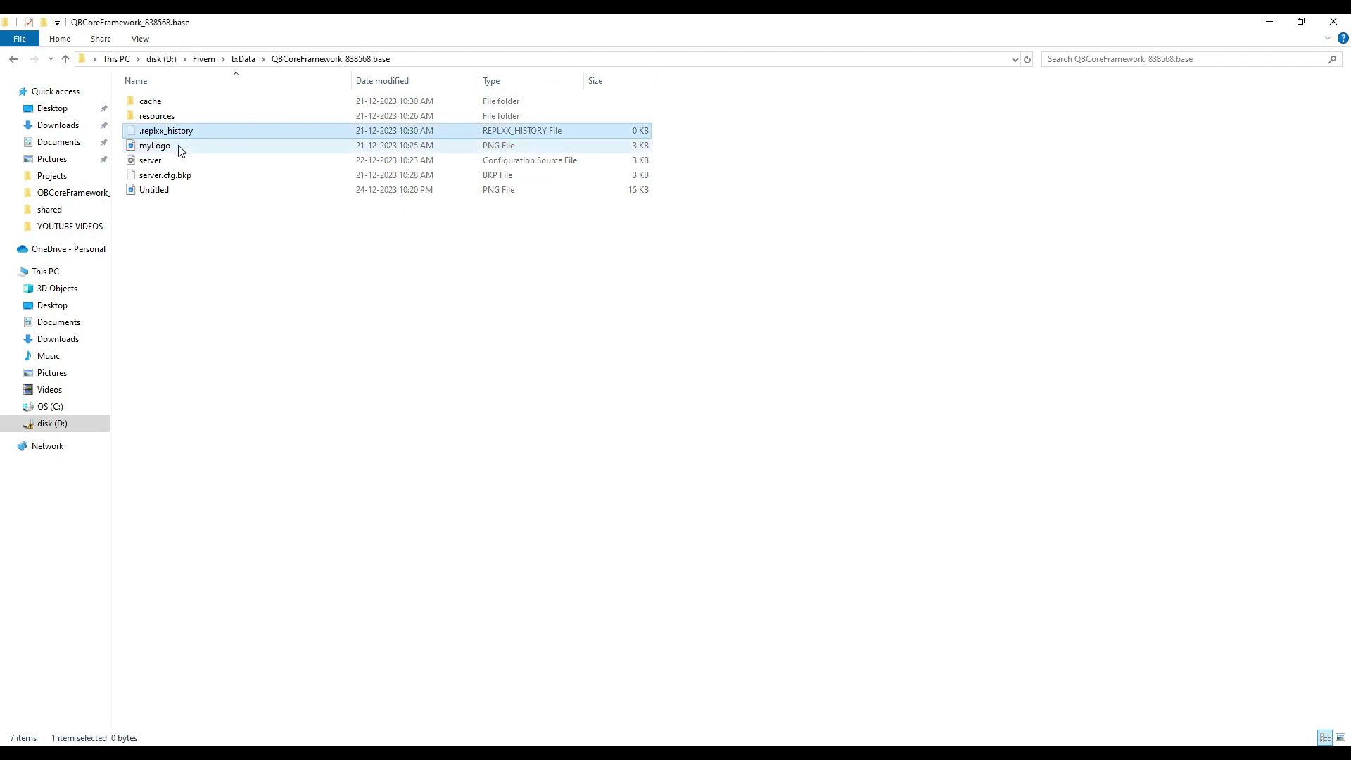
pyautogui.click(180, 149)
pyautogui.press('Delete')
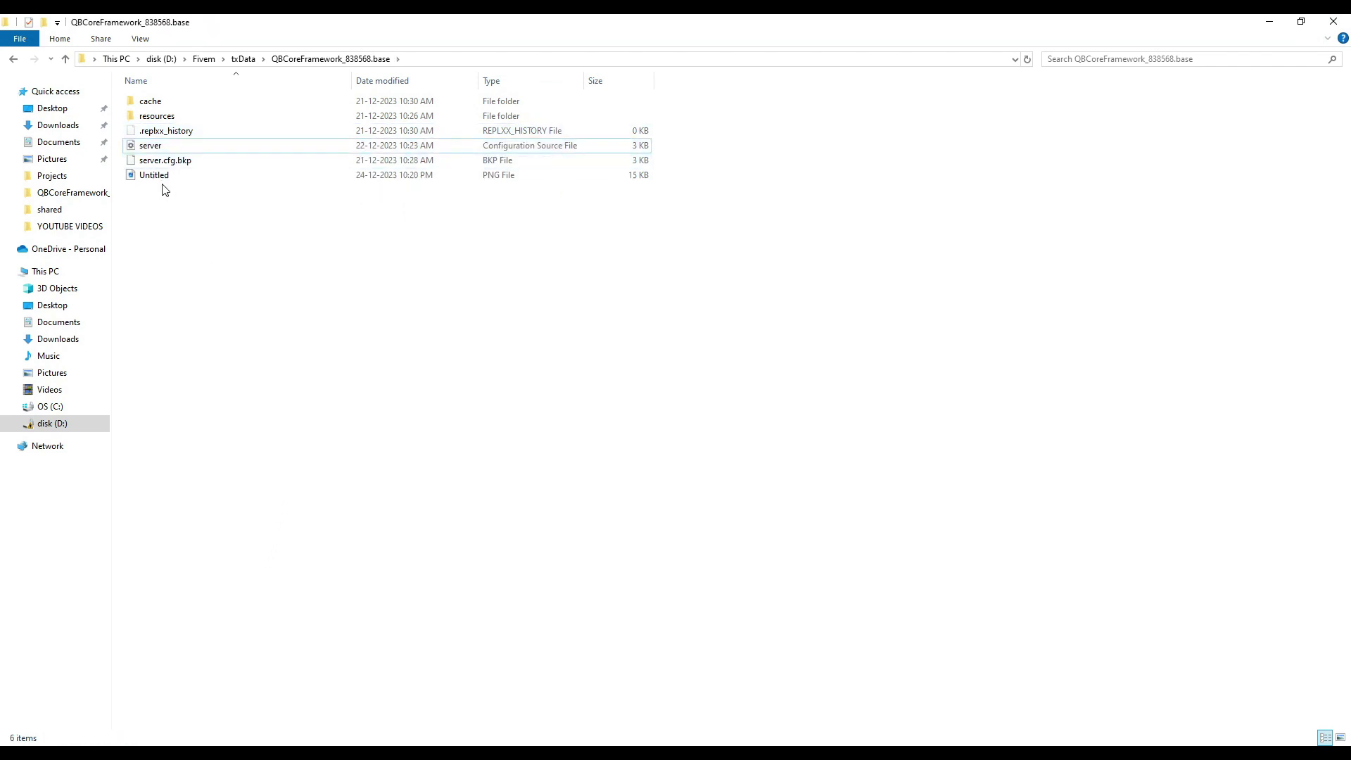
# Rename the newly saved Untitled PNG as myLogo
pyautogui.click(166, 173)
pyautogui.rightClick(167, 172)
pyautogui.click(285, 573)
pyautogui.write('myLogo')
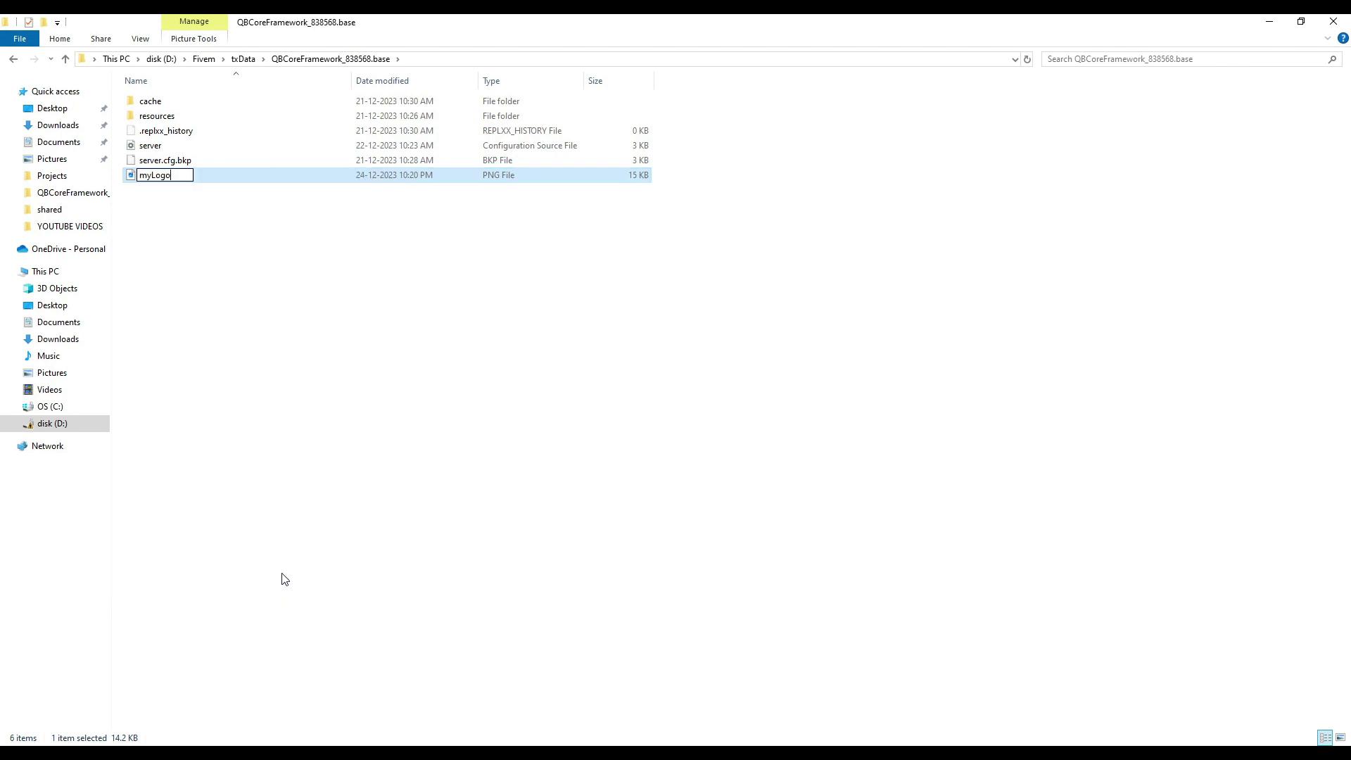
pyautogui.press('Return')
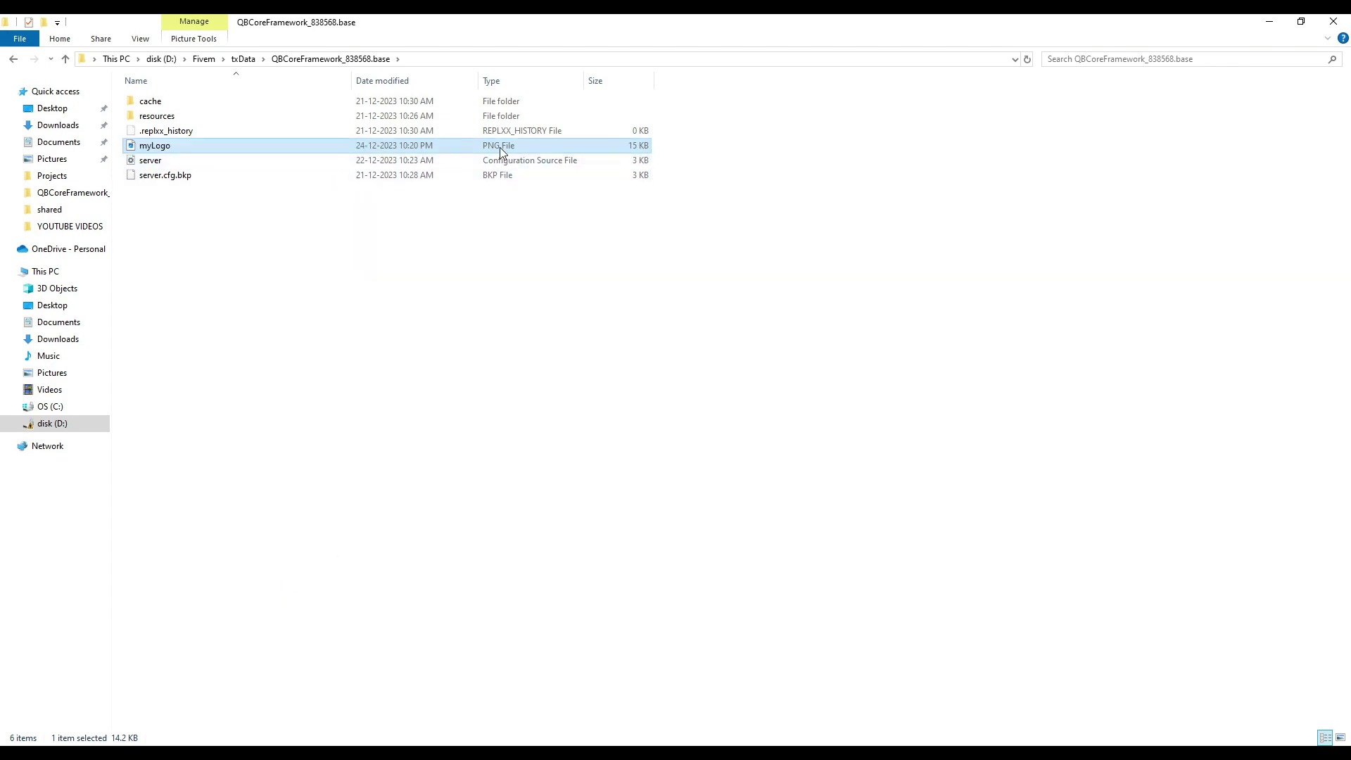
# Switch to Visual Studio Code and set UseTarget to true under QBCore UseTarget in server.cfg
pyautogui.click(431, 693)
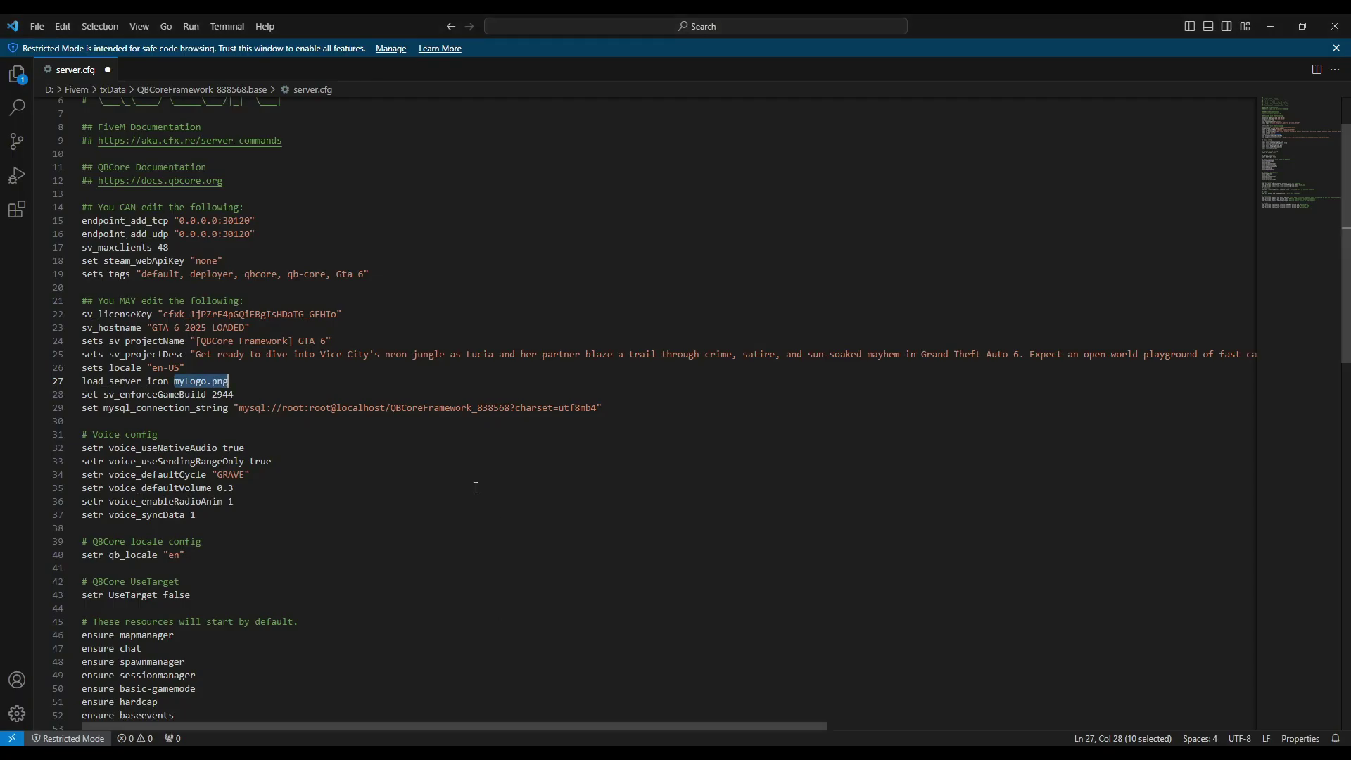
pyautogui.click(238, 408)
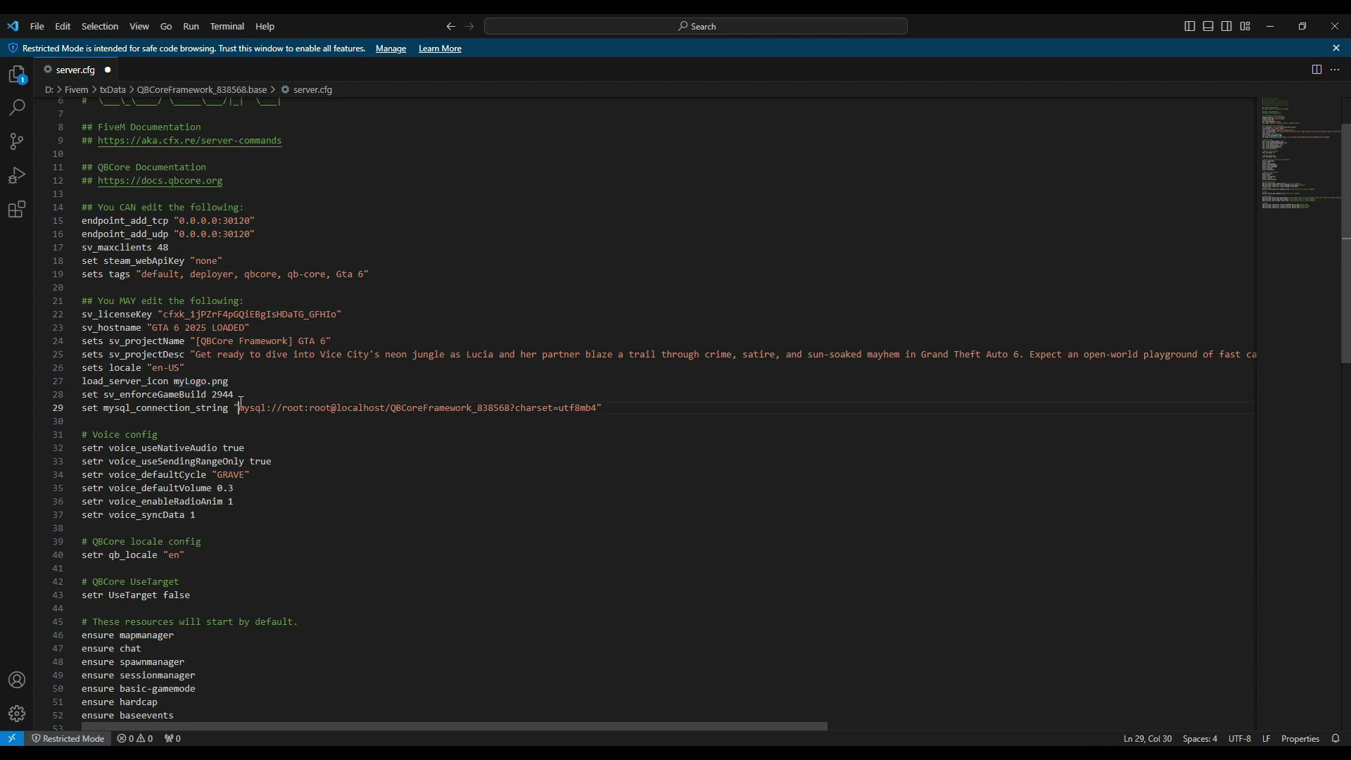
pyautogui.scroll(-2, 240, 483)
pyautogui.scroll(-1, 249, 467)
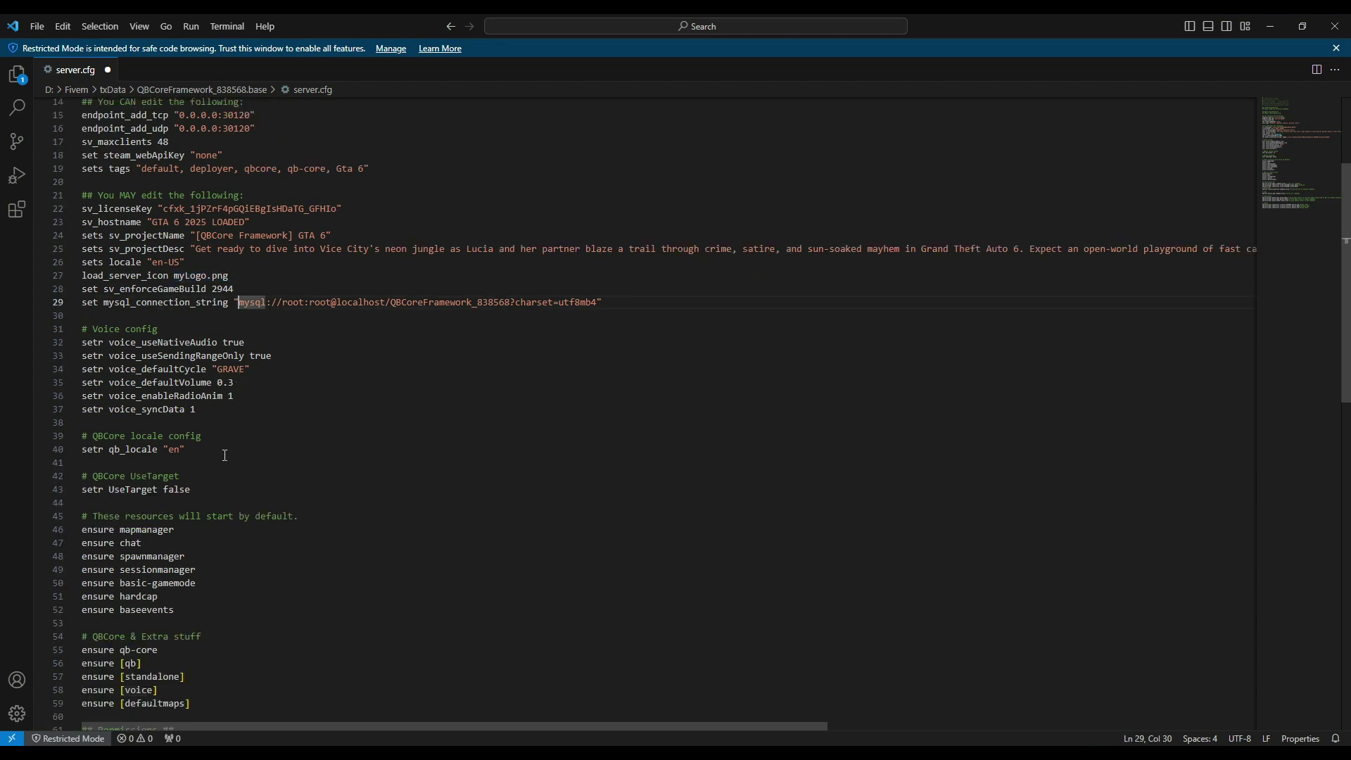
pyautogui.scroll(-2, 211, 468)
pyautogui.moveTo(86, 424); pyautogui.dragTo(165, 421)
pyautogui.click(142, 472)
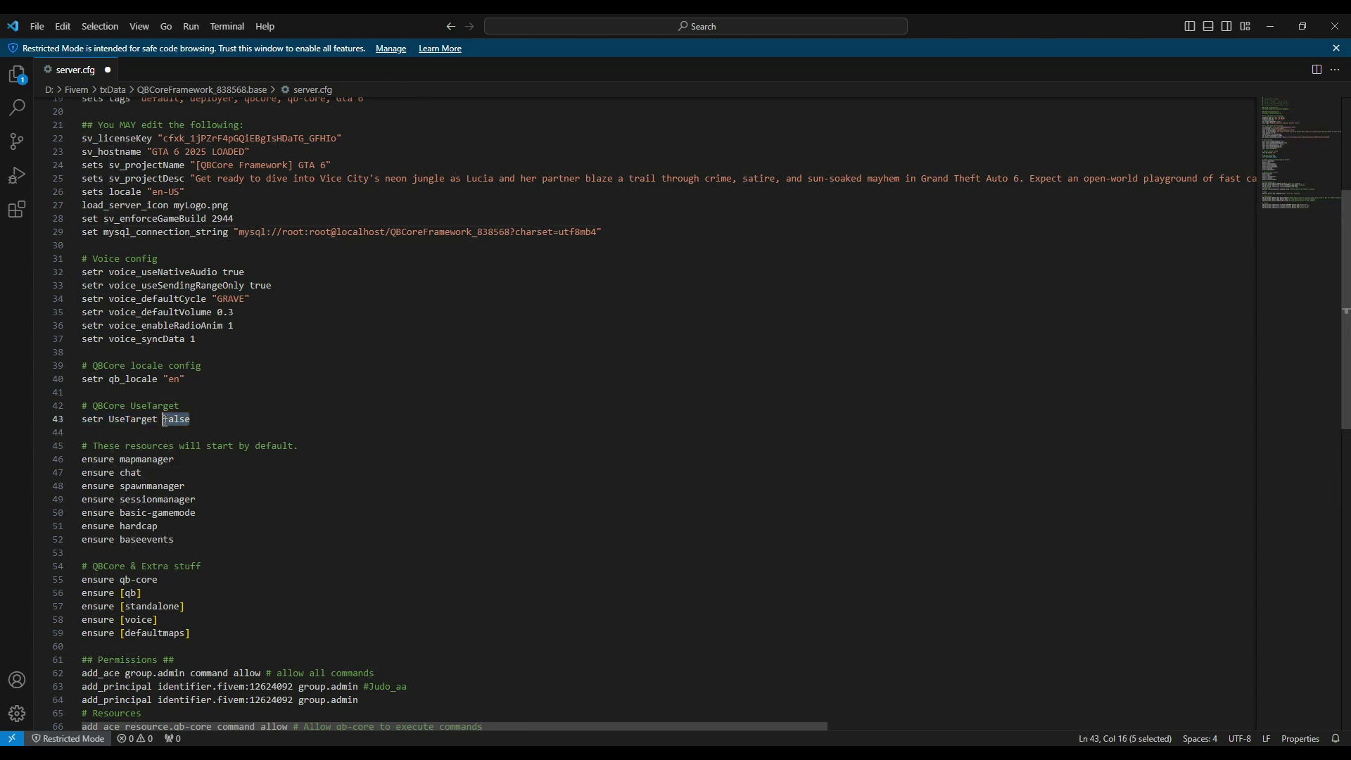
pyautogui.press('BackSpace')
pyautogui.write('TRUE')
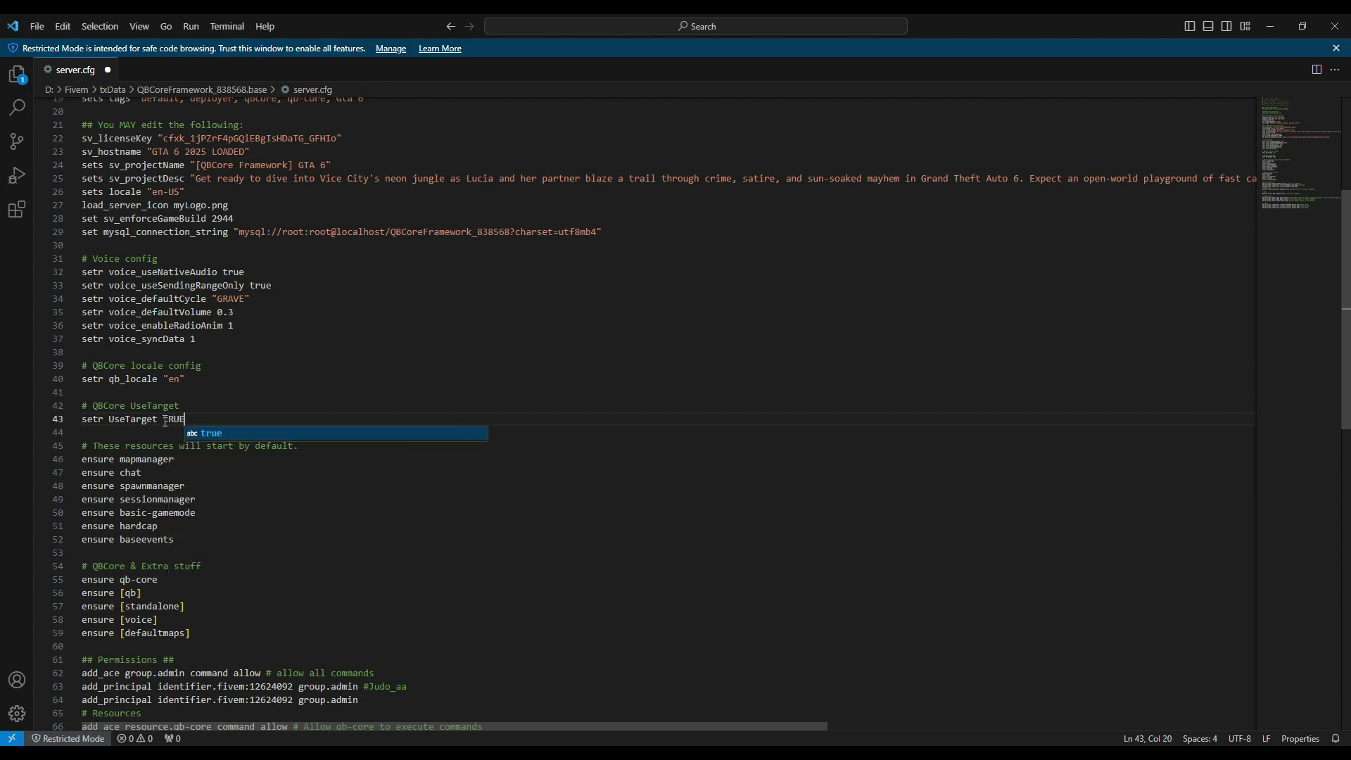
pyautogui.press('Return')
# Save the edited server.cfg file
pyautogui.scroll(5, 165, 421)
pyautogui.click(35, 25)
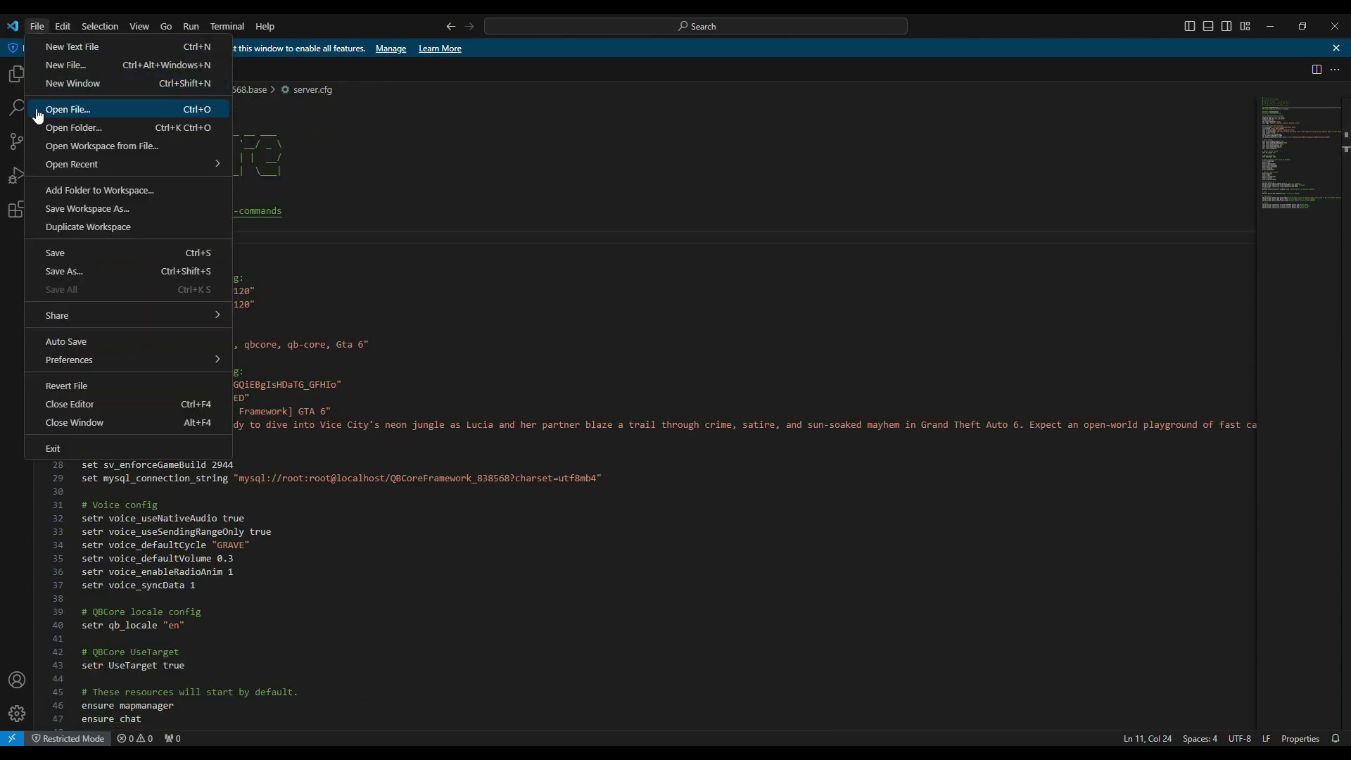
pyautogui.click(67, 255)
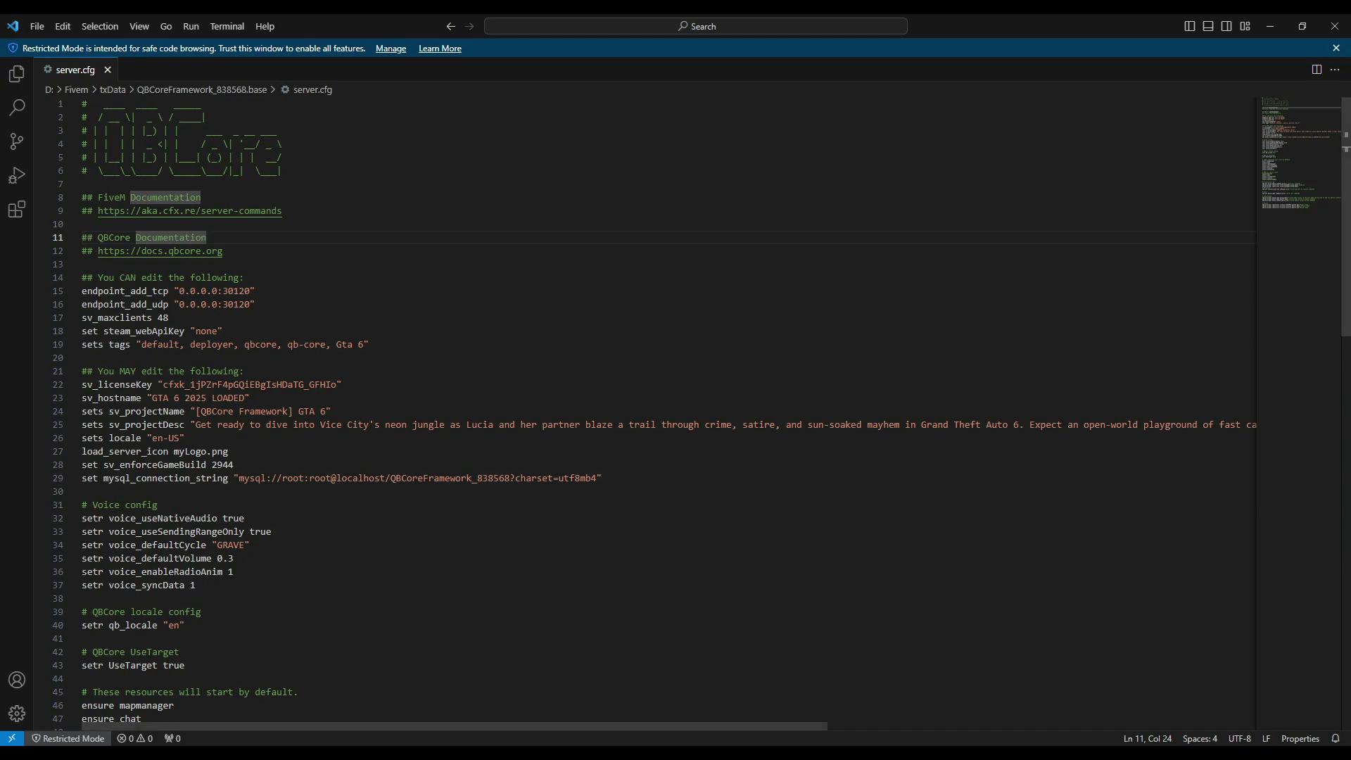
# Switch to the txAdmin dashboard in the browser and restart the server
pyautogui.hotkey('alt', 'Tab')
pyautogui.click(514, 530)
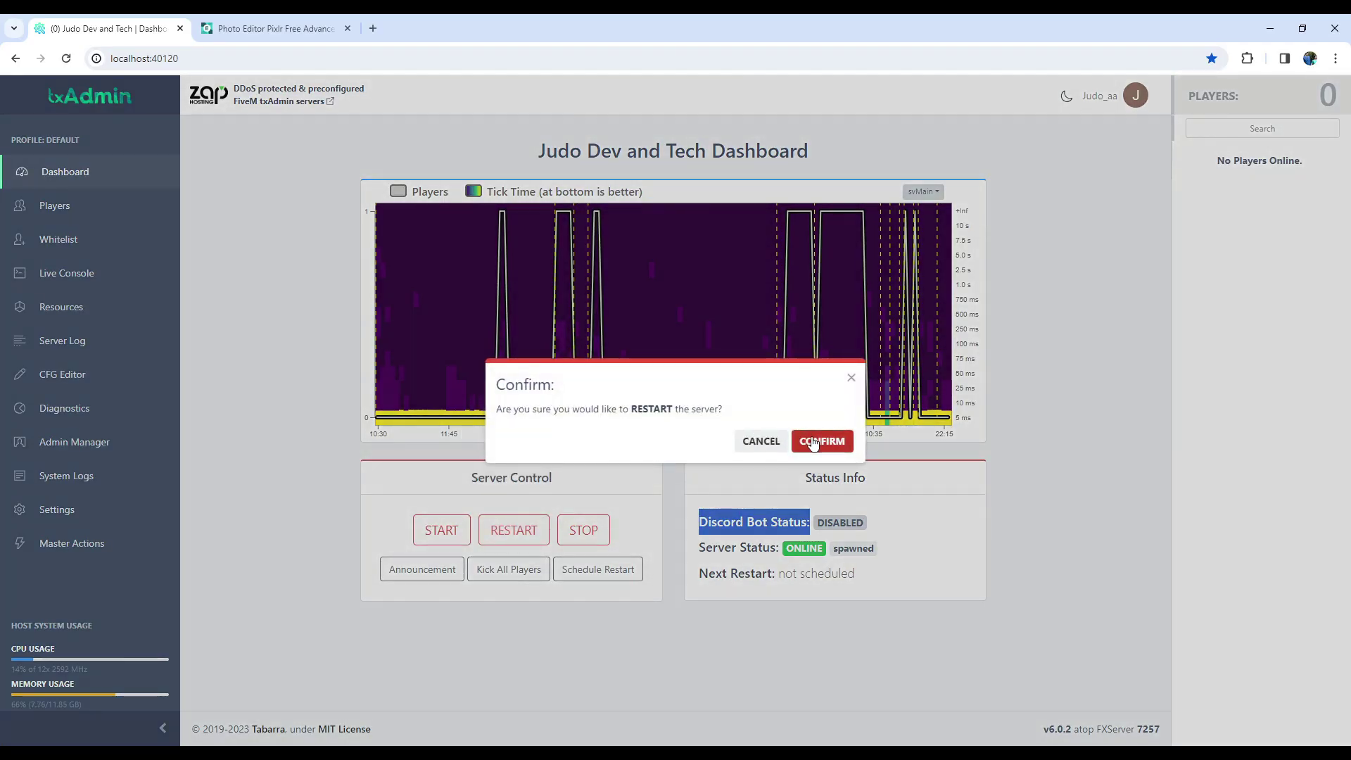
pyautogui.click(816, 442)
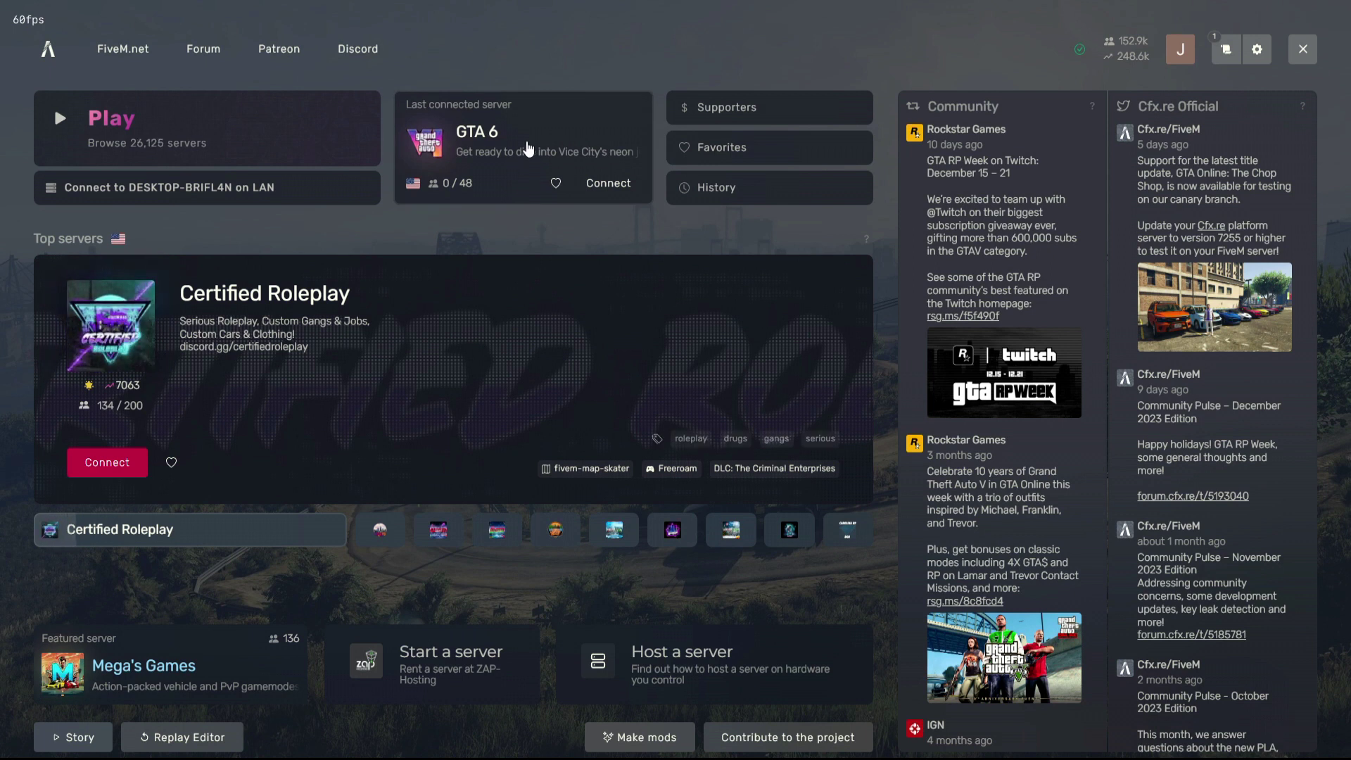
# Examine the GTA 6 server's detail page in FiveM for its logo, hostname, description and tags, and return to the home screen
pyautogui.click(528, 148)
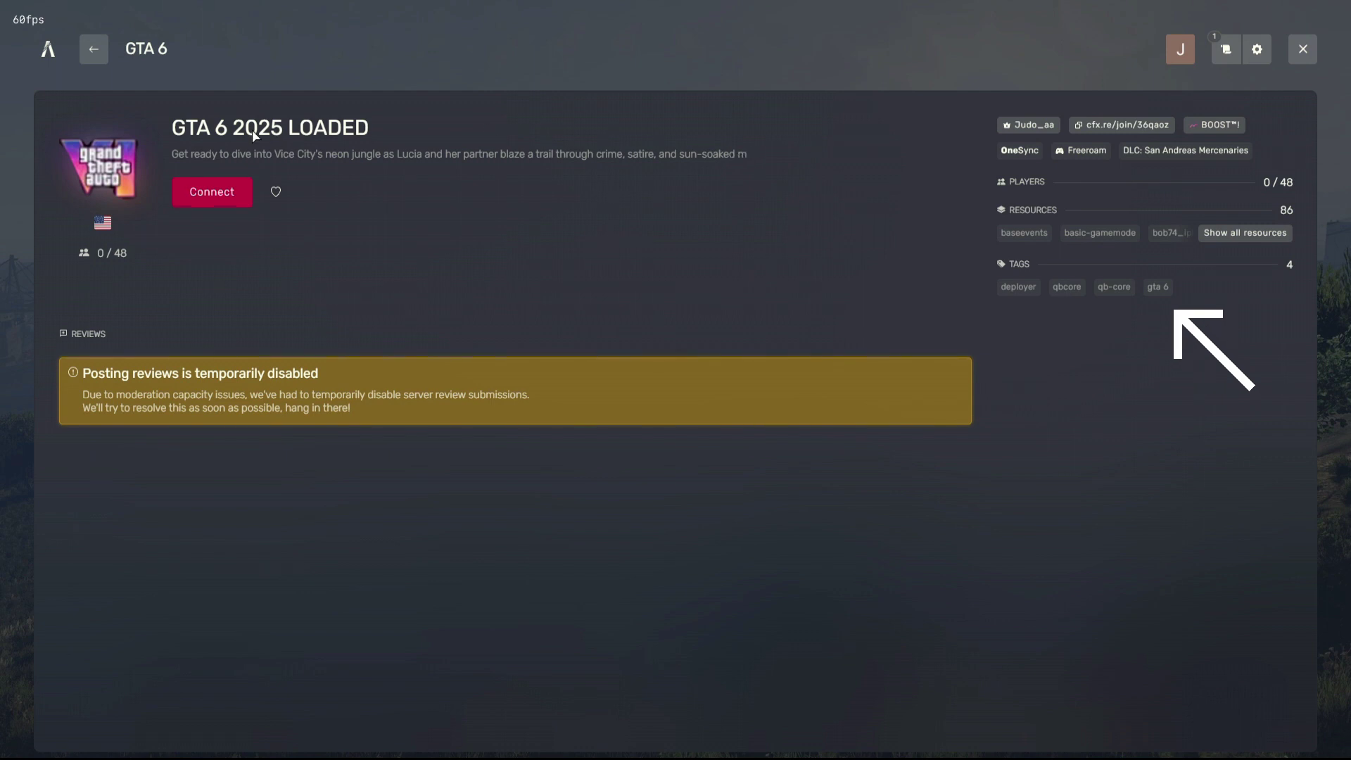
pyautogui.click(96, 47)
pyautogui.click(474, 136)
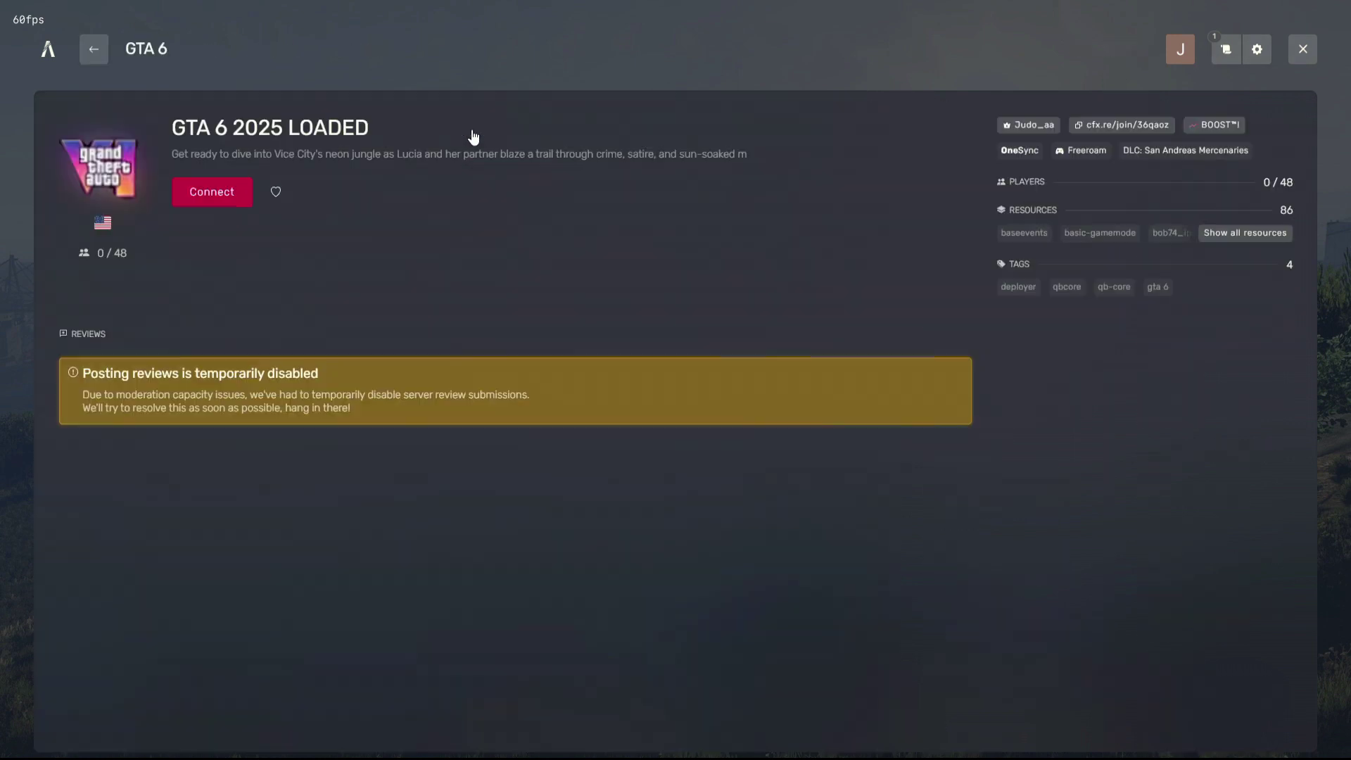
pyautogui.moveTo(105, 222)
pyautogui.click(95, 49)
pyautogui.click(437, 143)
pyautogui.click(96, 51)
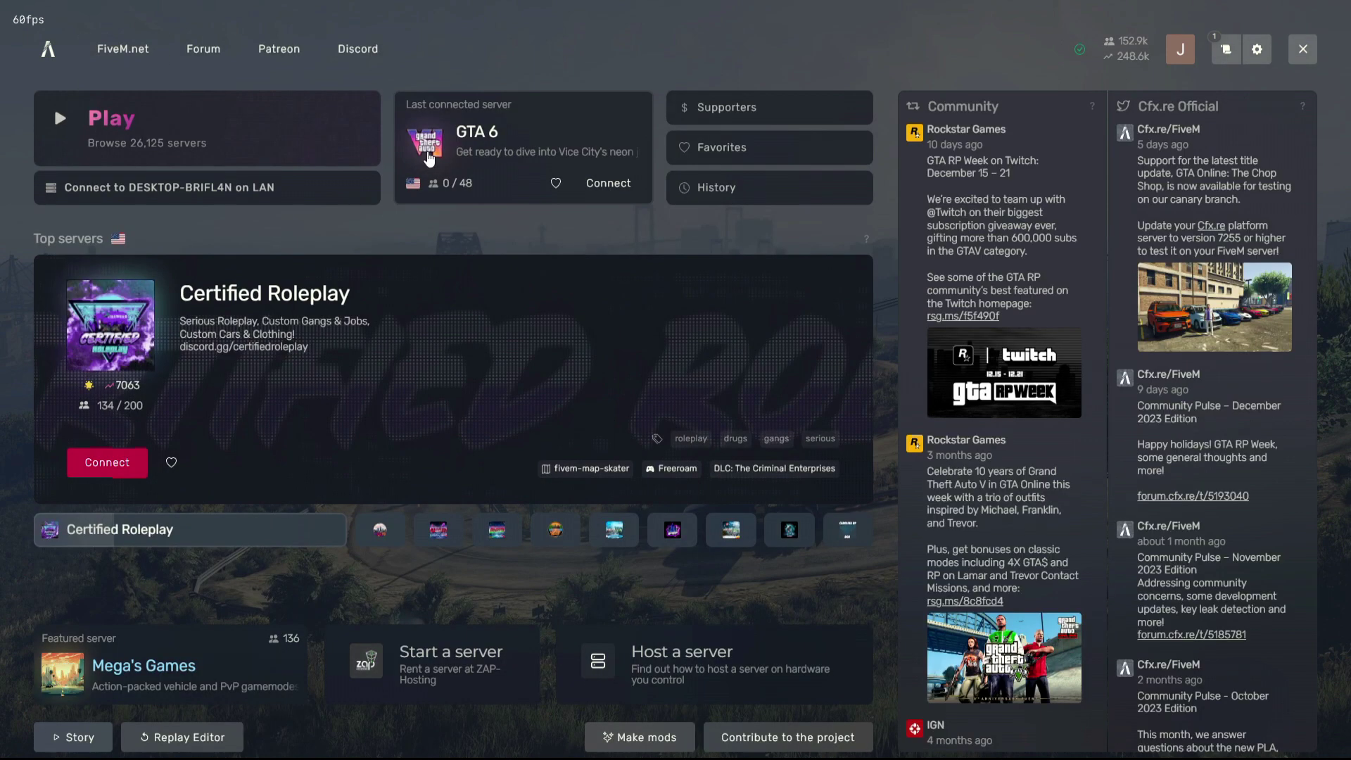